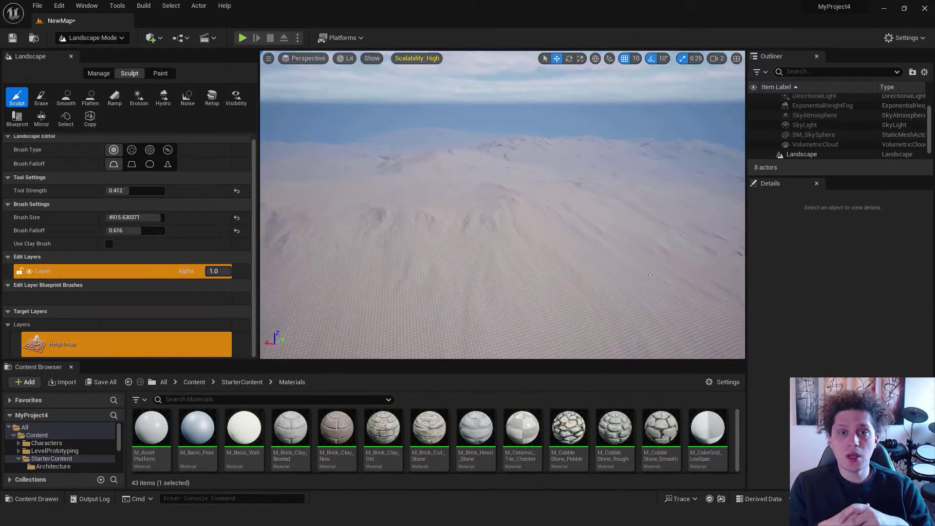
Switch to Selection mode and play the level from a chosen spot on the sculpted terrain
scroll(502, 204, up, 1)
key(w)
mouse_move(502, 205)
right_down()
mouse_move(492, 197)
mouse_move(492, 155)
mouse_move(486, 204)
right_up()
key(w)
mouse_move(551, 204)
right_down()
mouse_move(551, 238)
mouse_move(550, 184)
right_up()
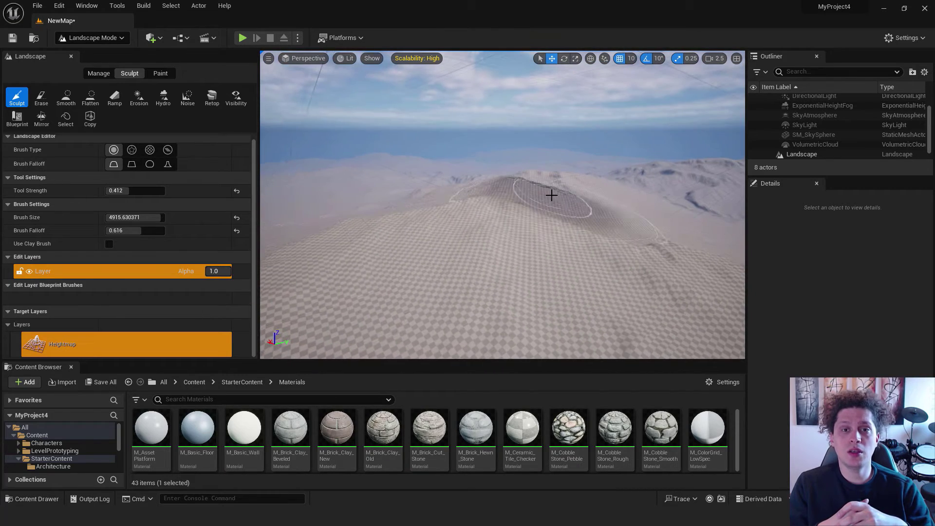
key(shift+1)
right_click(382, 189)
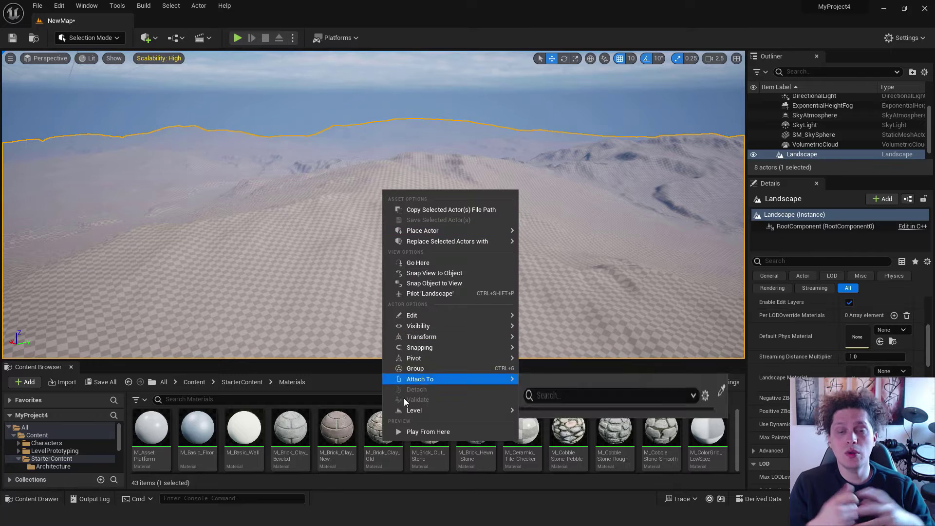
click(419, 433)
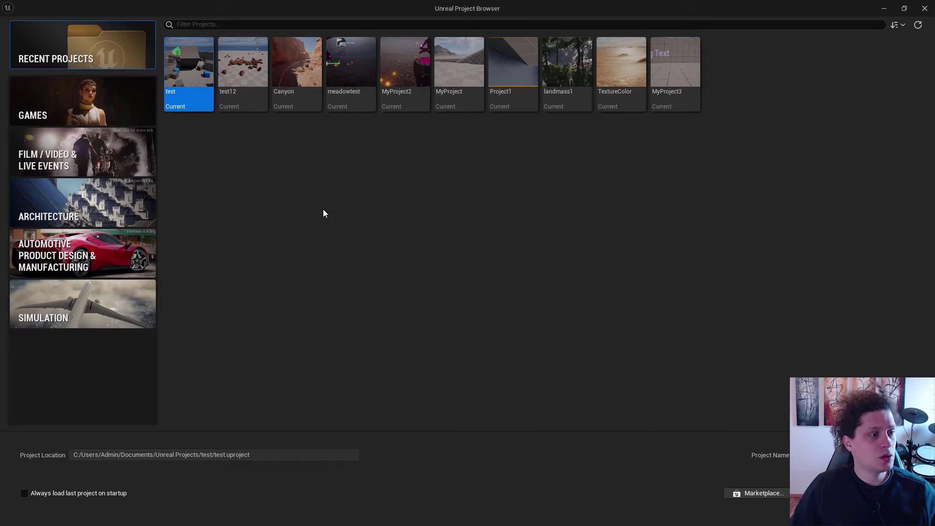
Create a new Games project from the Third Person template, named MyProject4
click(88, 110)
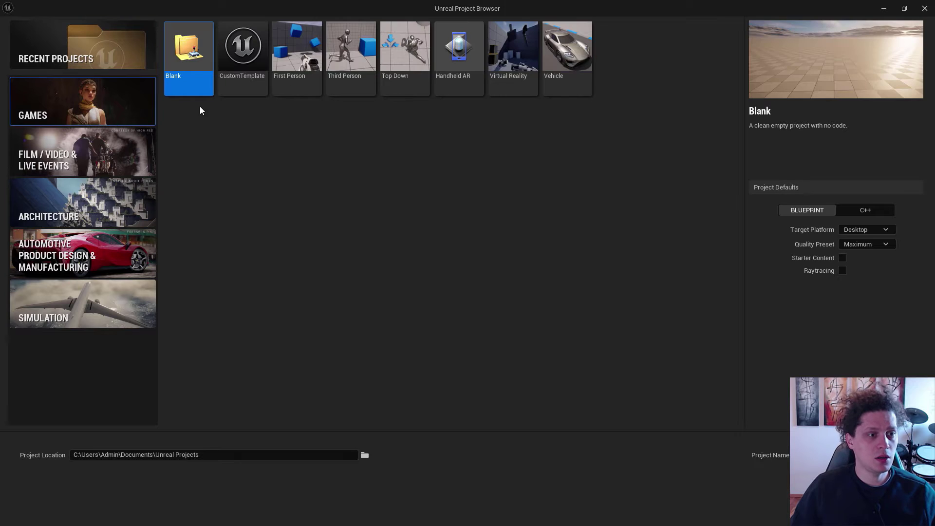
click(338, 48)
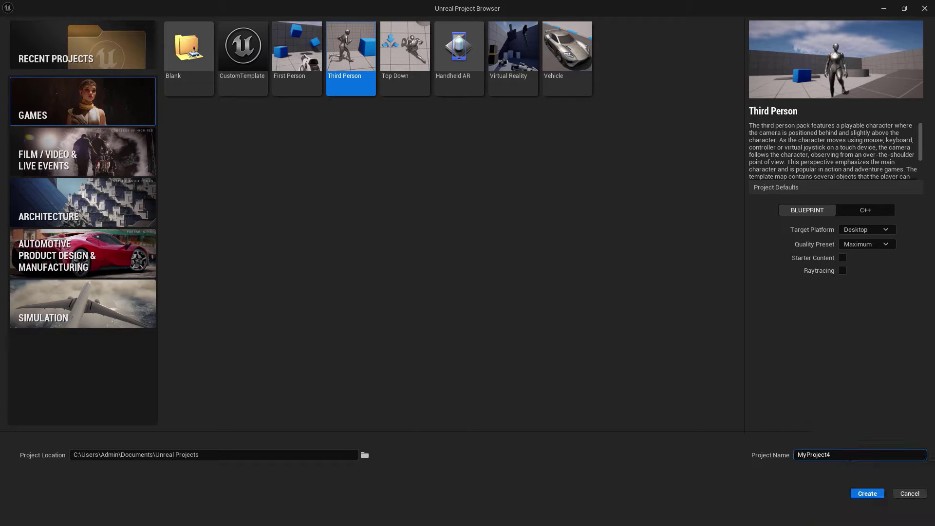
click(865, 493)
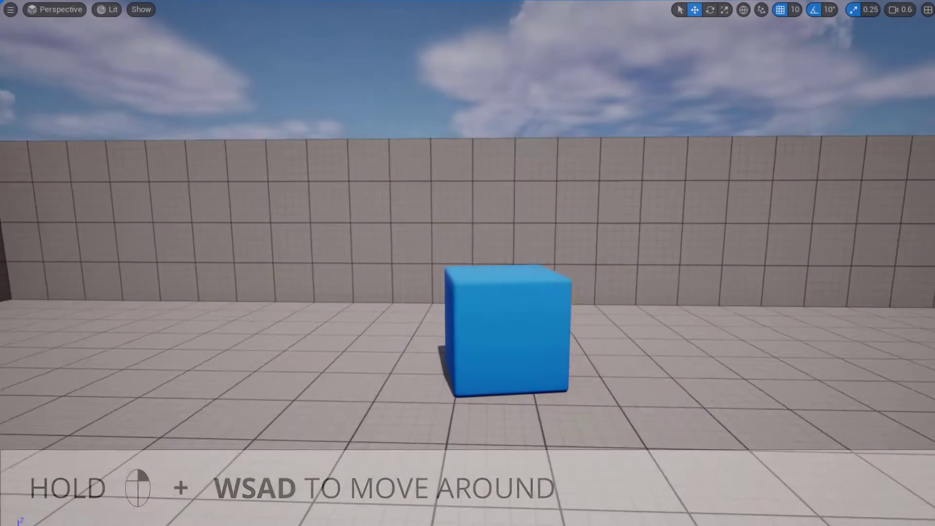
Fly the camera forward, back, sideways, up and down to view the blue cube from different positions
key(s)
key(w)
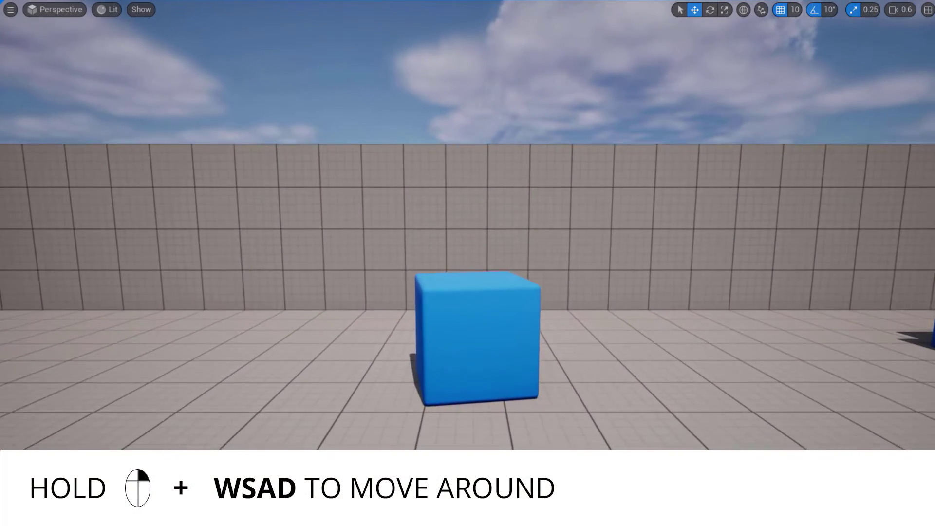
key(s)
key(d)
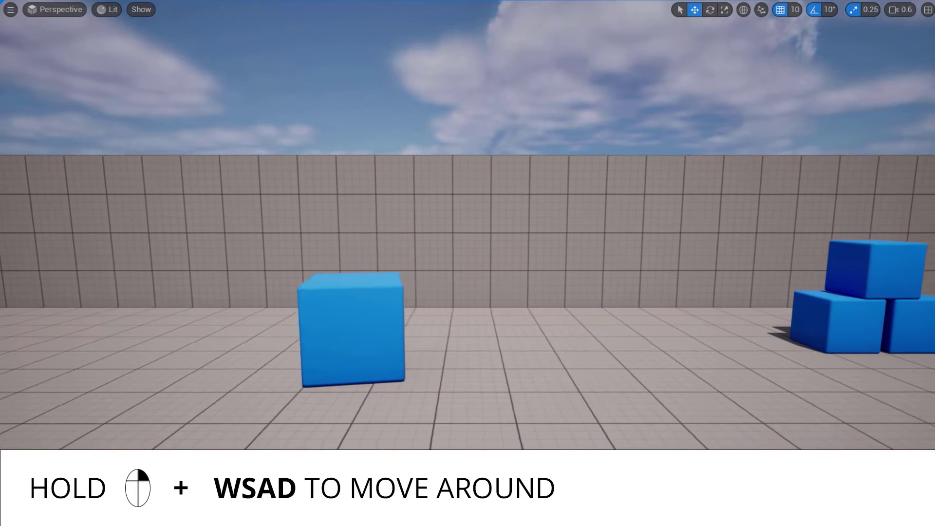
key(a)
key(a)
key(d)
key(a)
key(q)
key(q)
key(e)
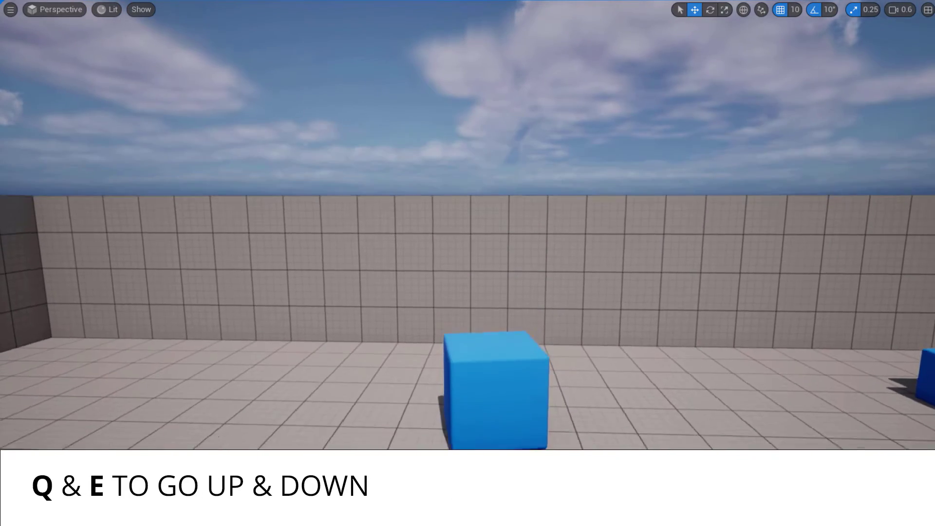
key(q)
key(e)
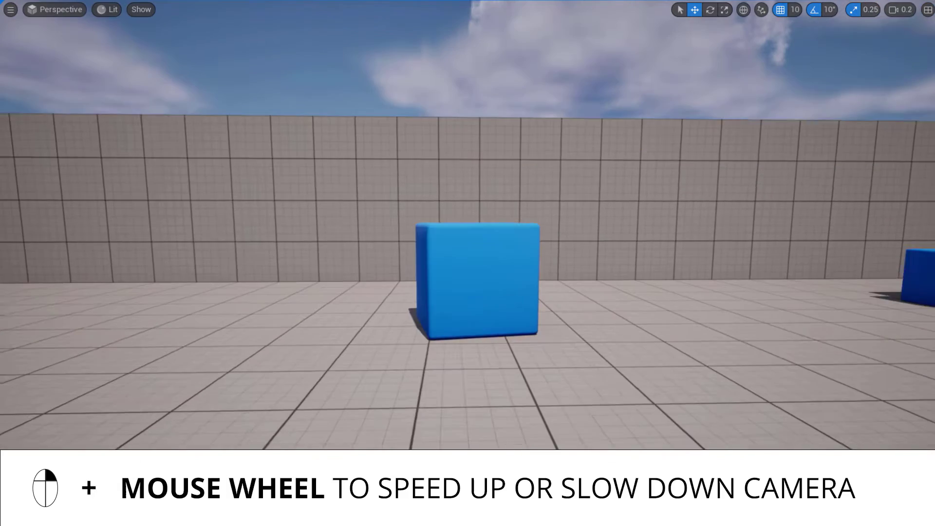
Raise the camera speed to 1.8, back away from the arena and focus the view on the blue cube
key(s)
scroll(467, 225, up, 4)
scroll(468, 225, up, 1)
key(s)
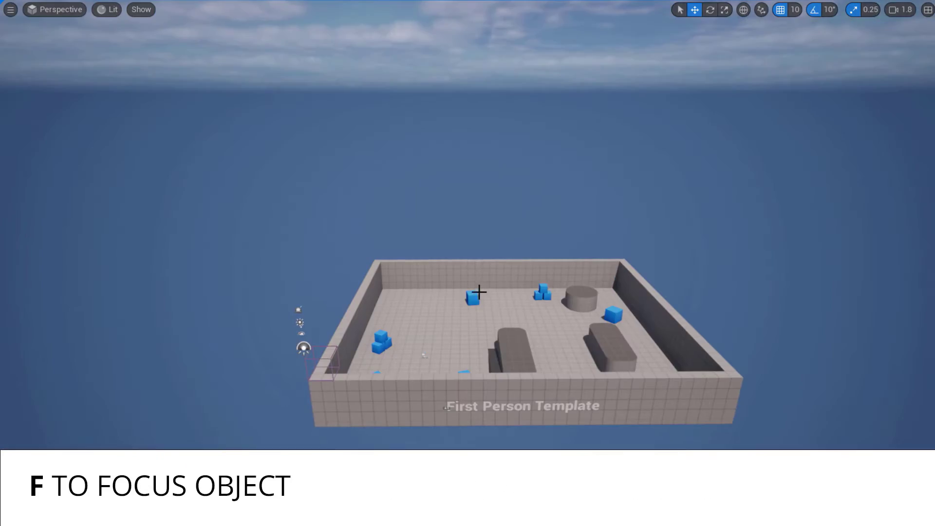
key(f)
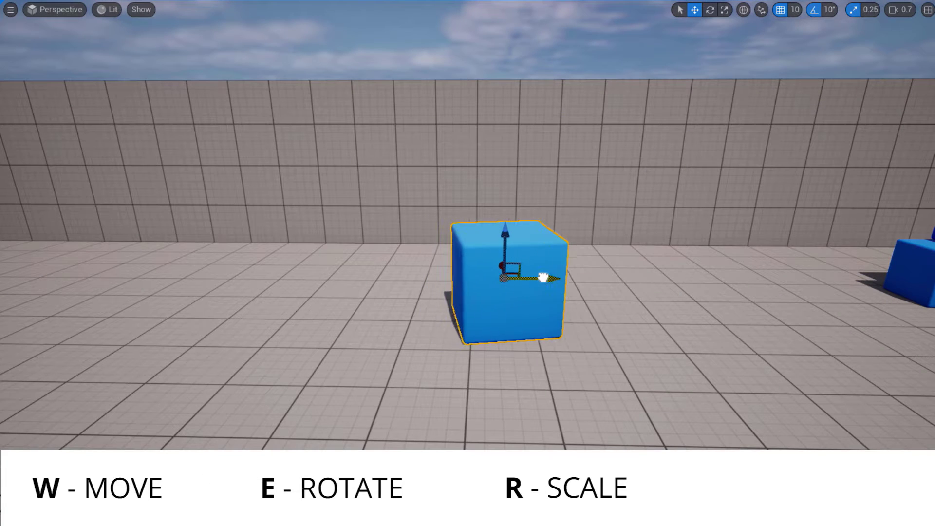
Try the move, rotate and scale tools on the blue cube
mouse_move(543, 278)
mouse_down()
mouse_move(630, 274)
mouse_move(390, 274)
mouse_move(530, 270)
mouse_move(466, 210)
mouse_move(539, 263)
mouse_up()
key(e)
key(r)
drag(458, 278, 565, 165)
drag(506, 251, 468, 275)
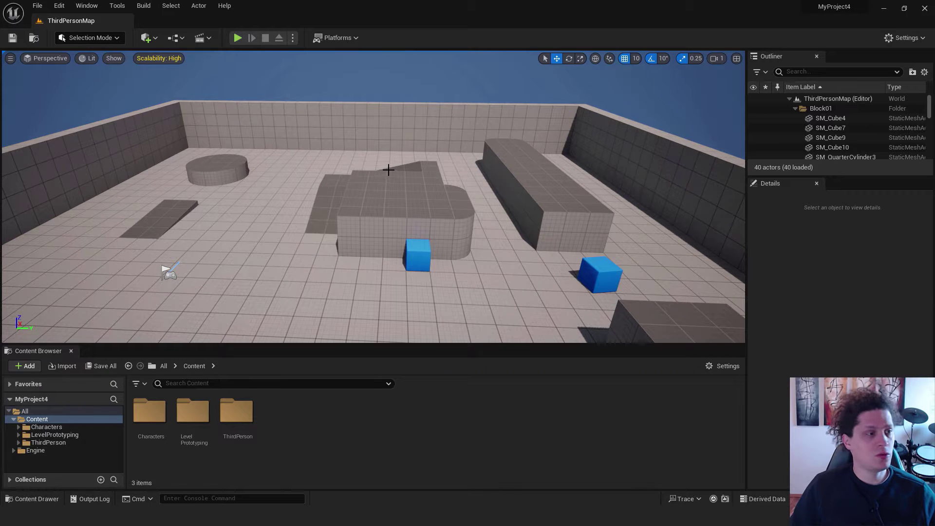
Create a new level from the Basic template
click(38, 6)
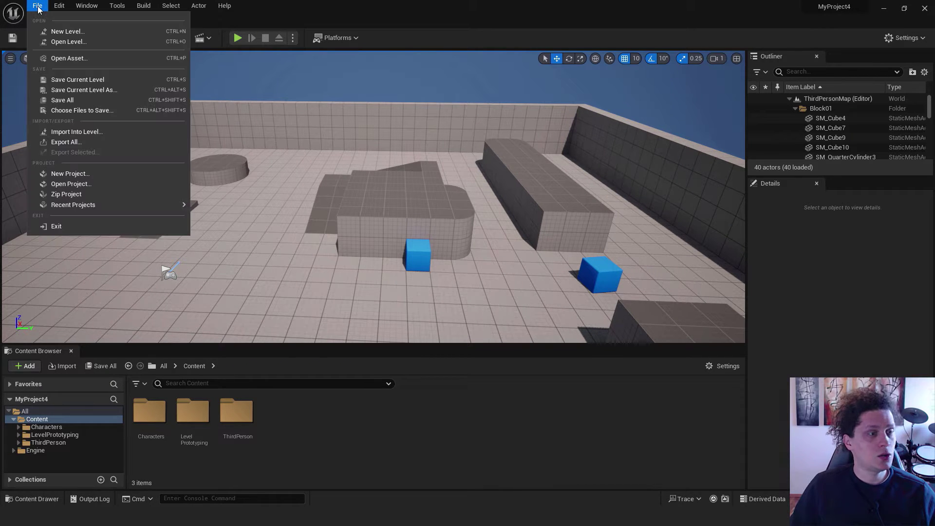
click(59, 31)
click(466, 209)
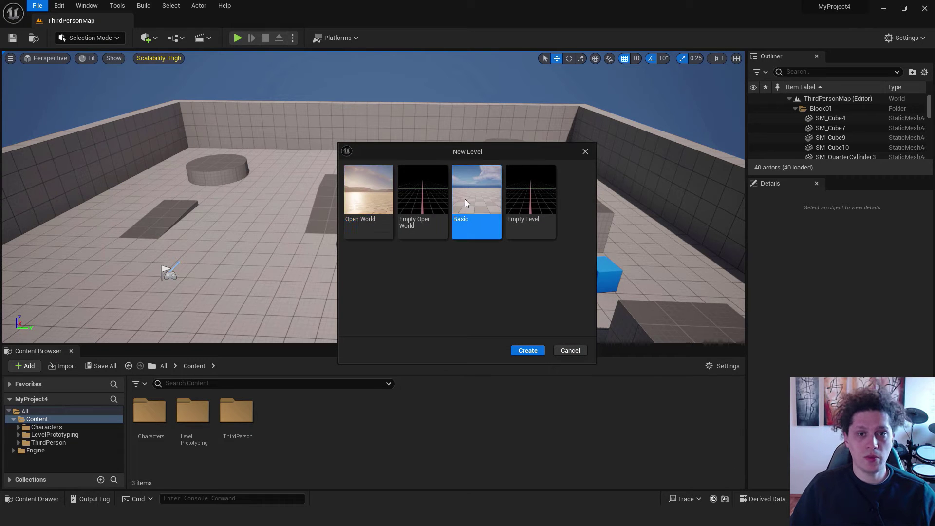
click(528, 350)
Save the new level as NewMap in the Content folder
right_drag(534, 313, 526, 336)
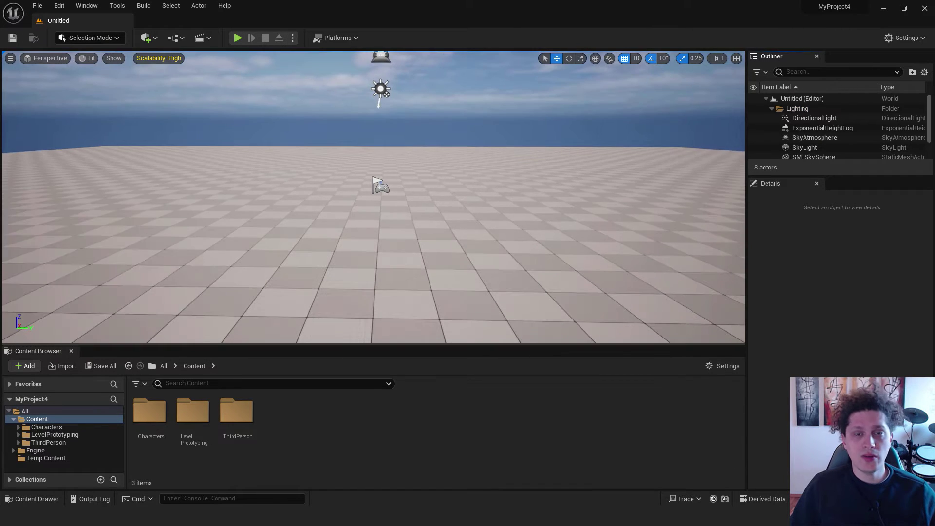
click(449, 174)
click(37, 6)
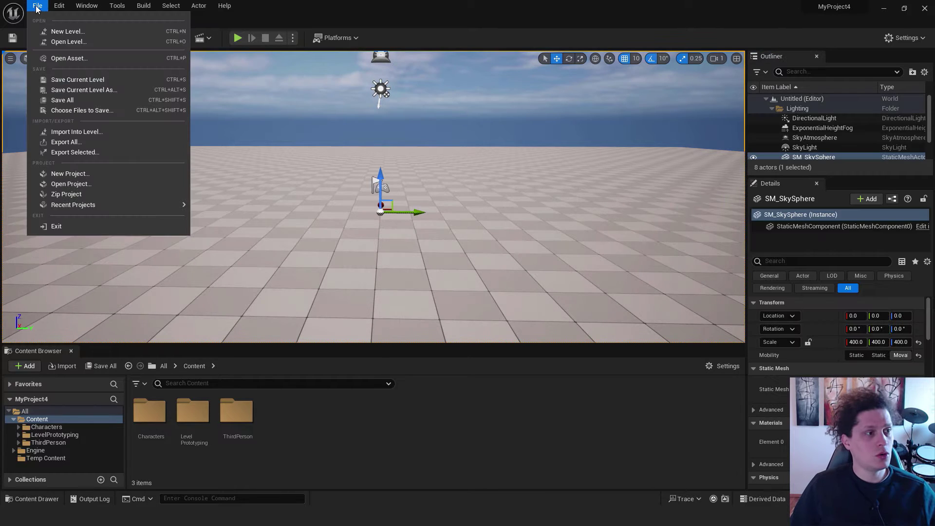
click(77, 80)
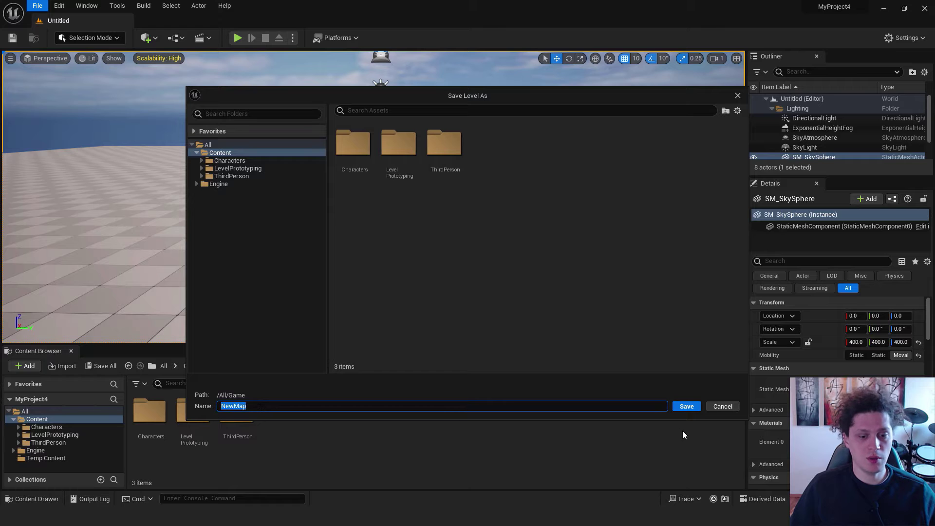
click(685, 406)
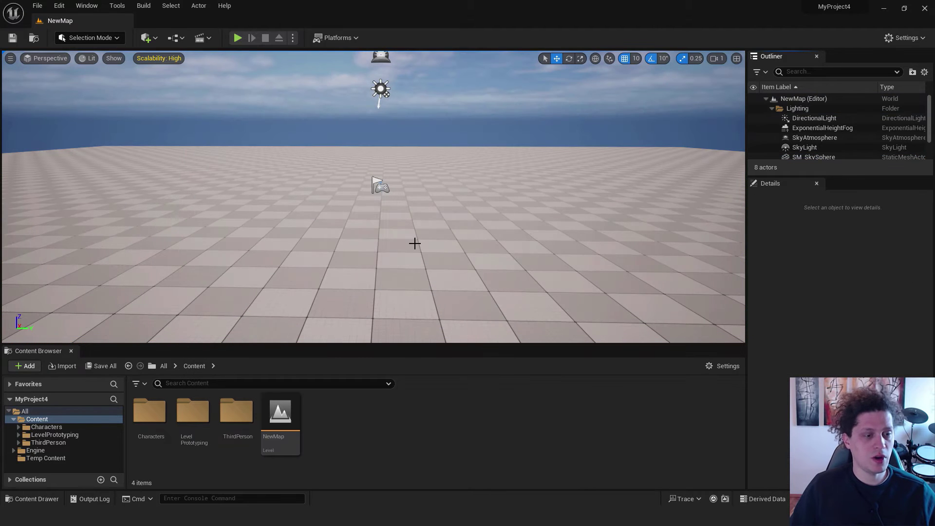
Examine the quality presets in the Engine Scalability Settings
right_drag(414, 243, 576, 166)
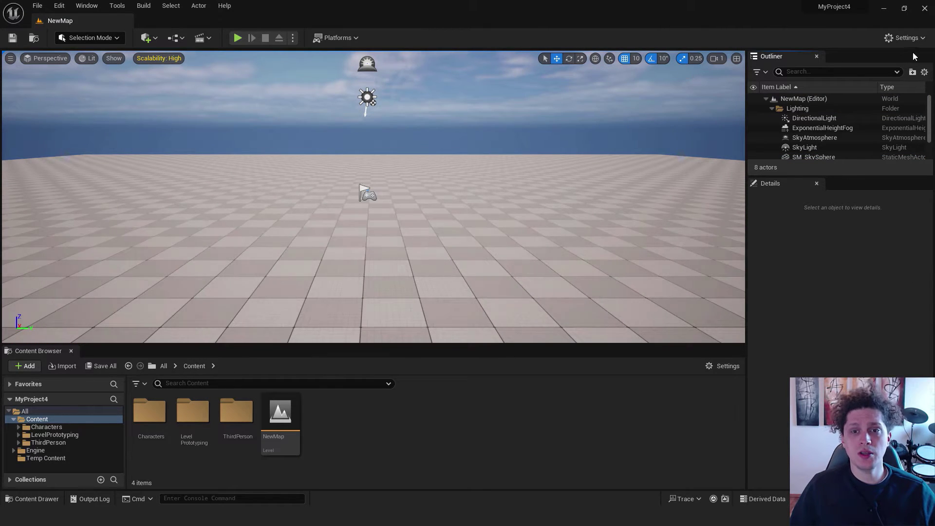
click(907, 38)
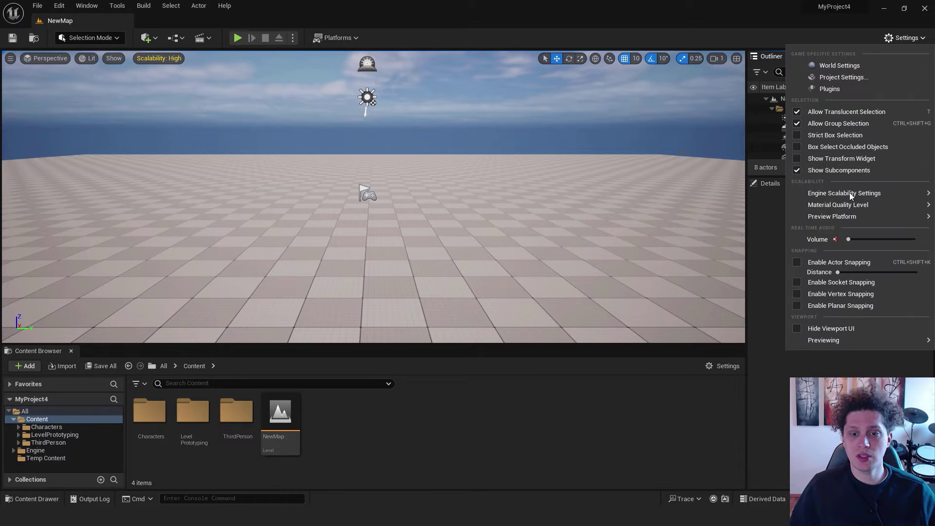
mouse_move(842, 194)
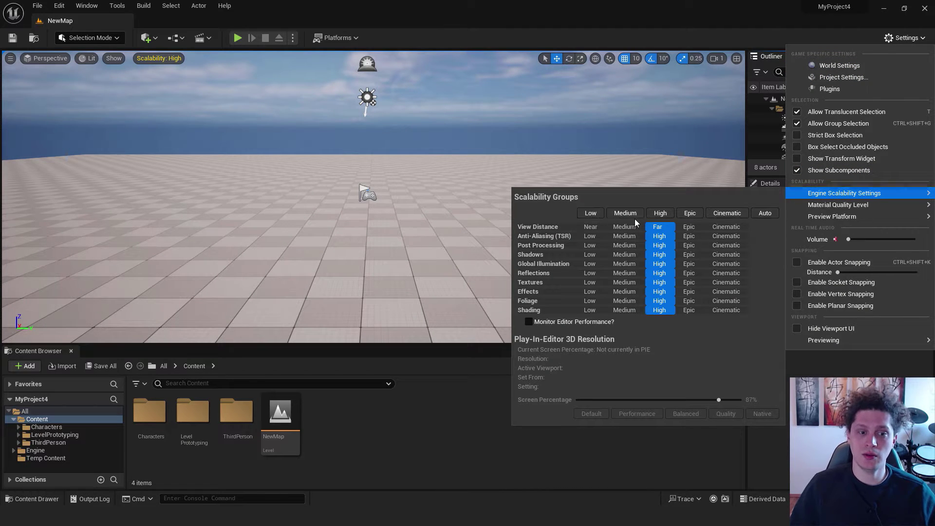
mouse_move(520, 148)
right_down()
mouse_move(491, 184)
mouse_move(532, 144)
right_up()
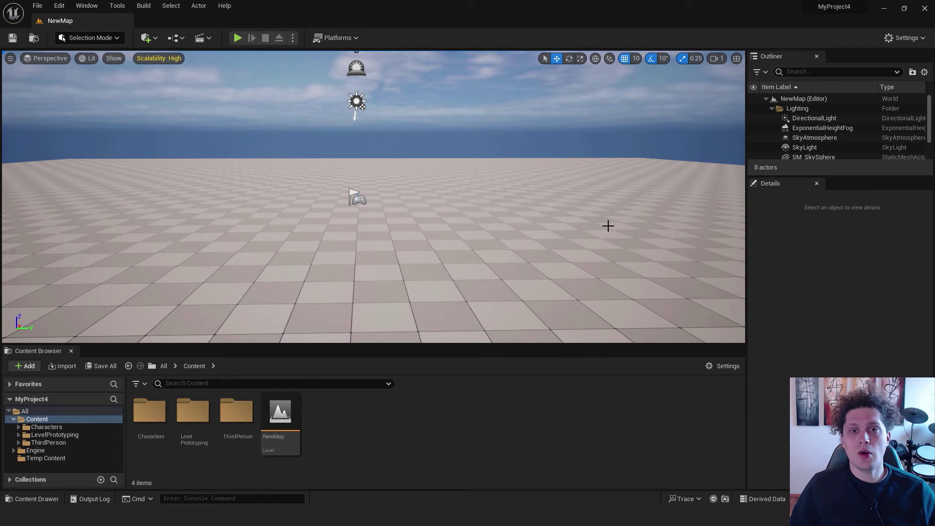
Switch the editor to Landscape mode and show the Manage options for a new landscape
click(117, 39)
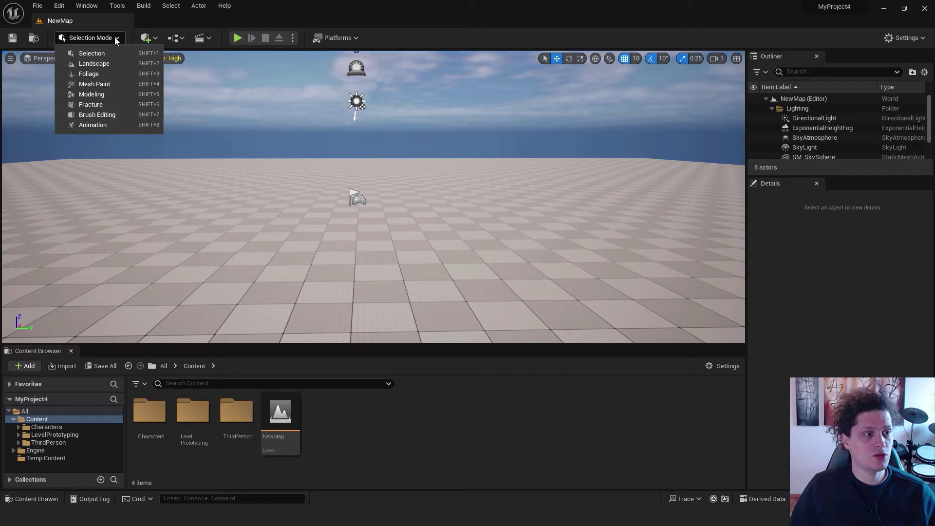
click(118, 64)
right_drag(502, 197, 560, 219)
right_drag(306, 157, 481, 176)
key(F11)
key(F11)
click(101, 72)
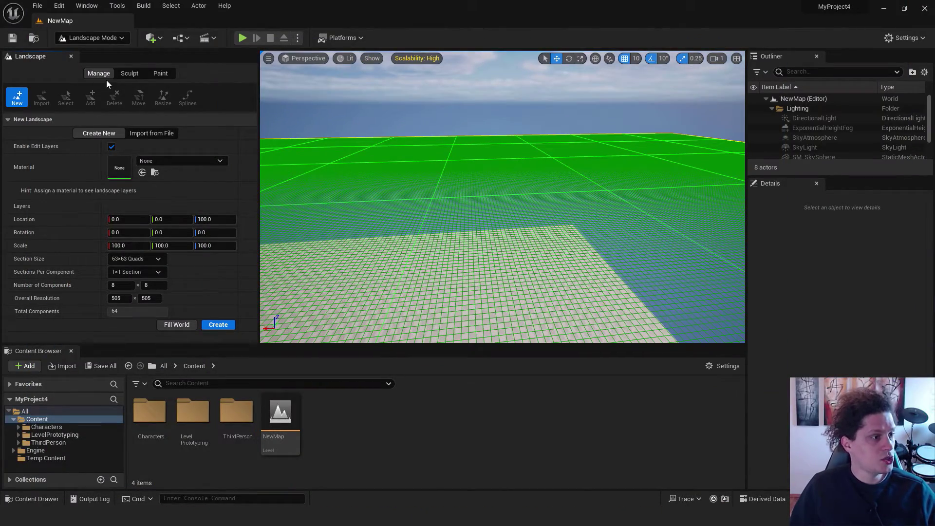
Look over the Import from File options and create a new landscape of 8 × 8 components with 63×63 quad sections
right_drag(375, 156, 375, 156)
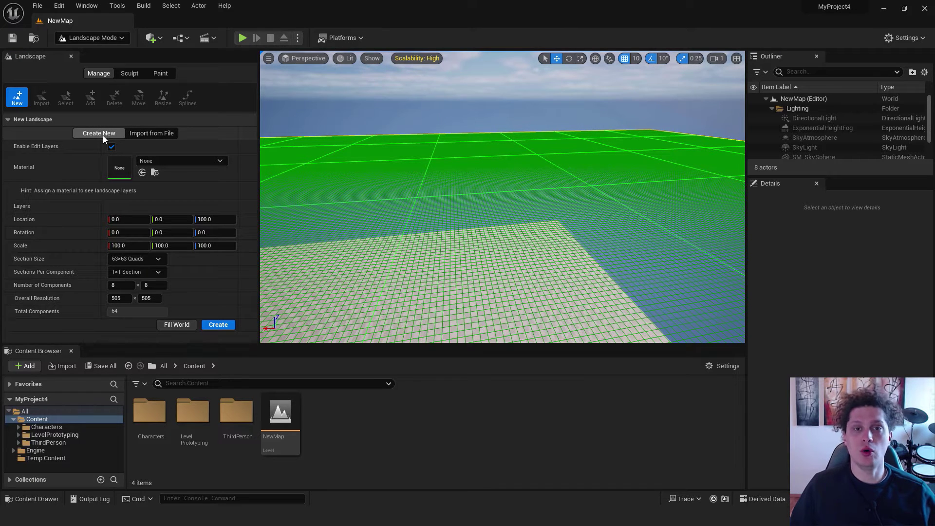
click(154, 132)
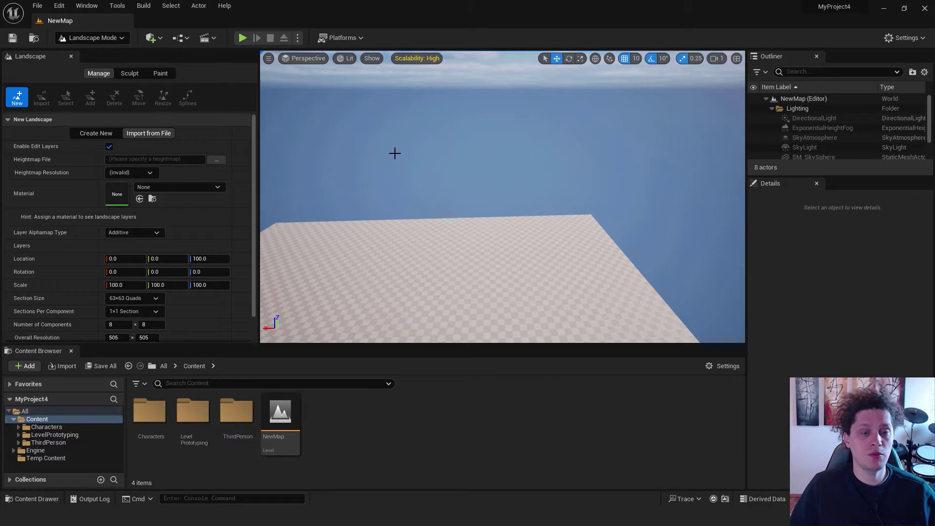
click(96, 134)
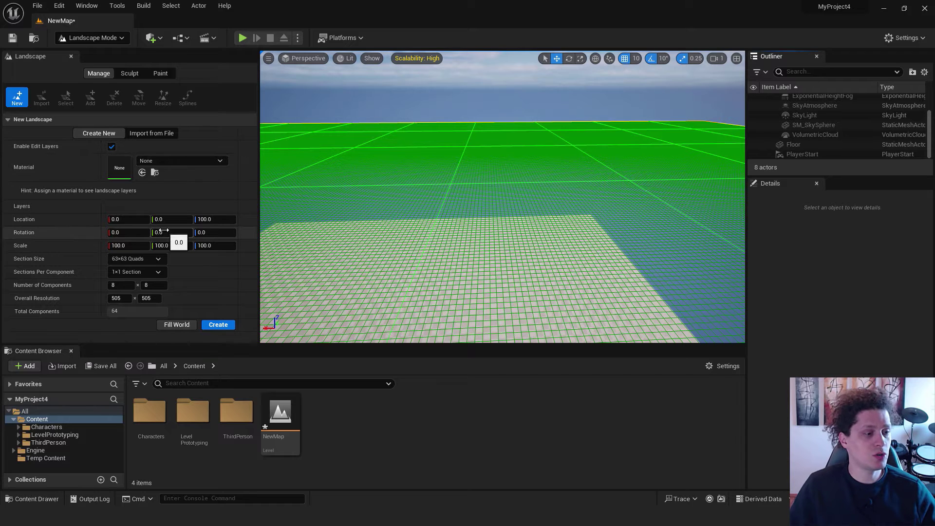
click(218, 324)
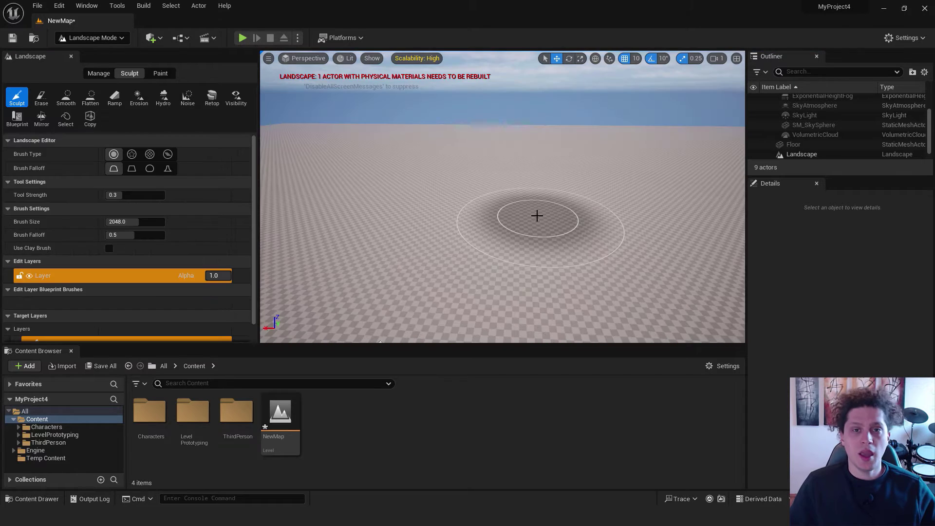
Select the Landscape actor to show its details
right_drag(470, 201, 691, 202)
right_drag(535, 204, 562, 92)
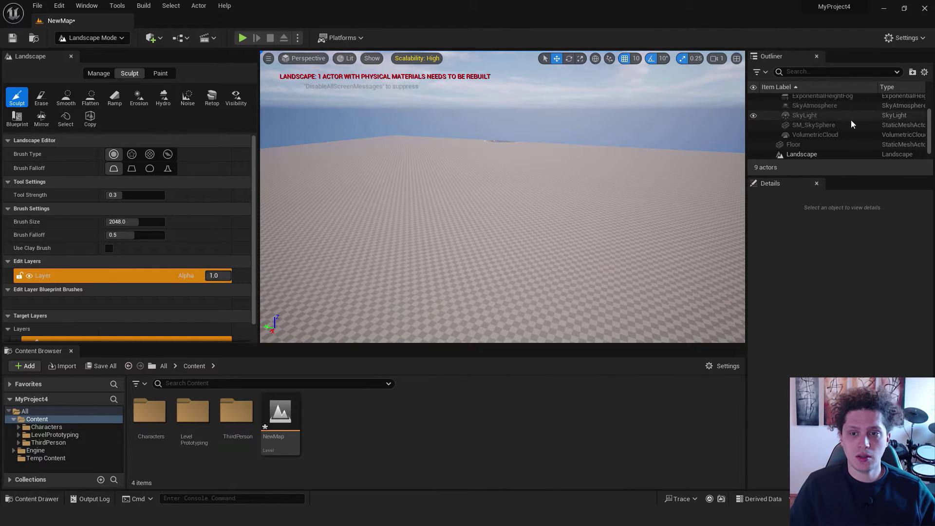
mouse_move(931, 134)
mouse_down()
mouse_move(931, 112)
mouse_move(931, 128)
mouse_up()
click(811, 144)
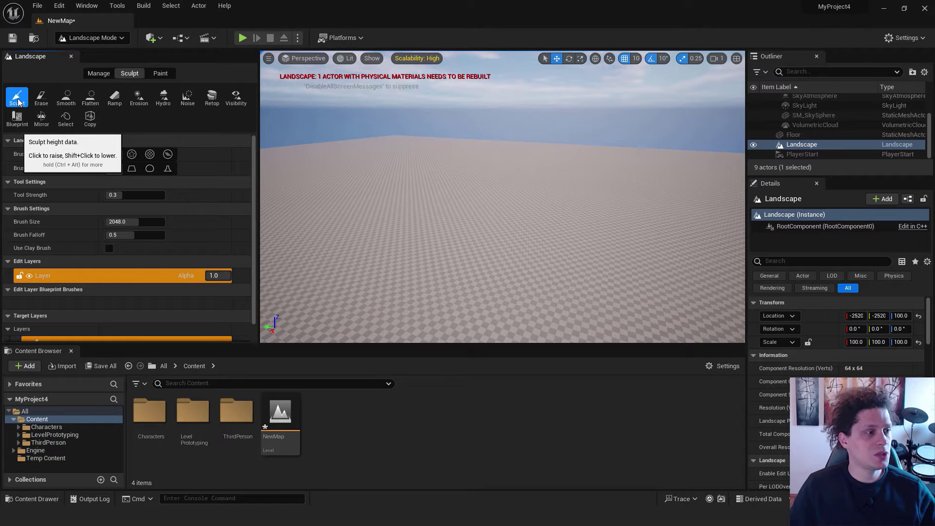
Sculpt several hills and hollows into the landscape using tool strength 0.3 and brush size 2048
mouse_move(379, 207)
mouse_down()
mouse_move(593, 194)
mouse_move(576, 209)
mouse_move(538, 202)
mouse_up()
key(F11)
right_drag(536, 206, 552, 181)
mouse_move(487, 141)
mouse_down()
mouse_move(424, 130)
mouse_move(255, 144)
mouse_move(547, 149)
mouse_move(831, 108)
mouse_move(649, 142)
mouse_move(586, 123)
mouse_move(691, 151)
mouse_move(592, 201)
mouse_move(736, 229)
mouse_up()
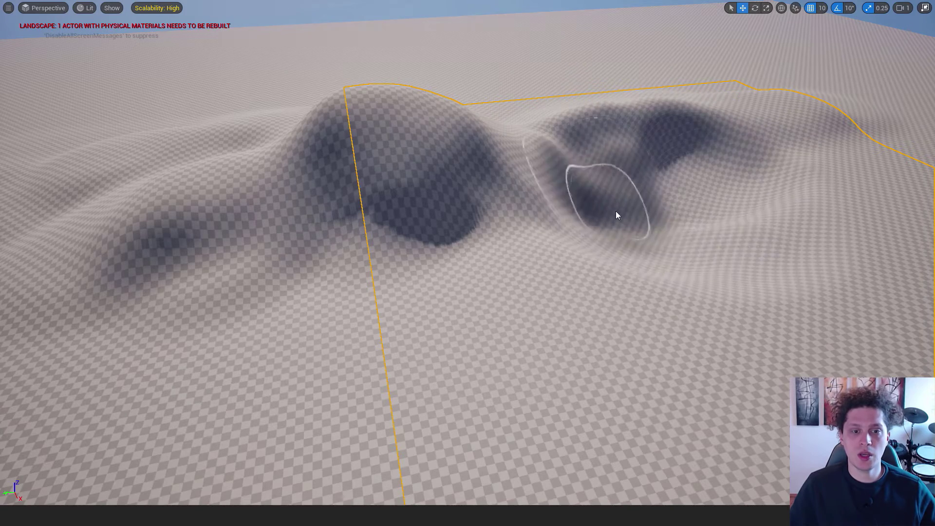
mouse_move(640, 221)
mouse_down()
mouse_move(511, 157)
mouse_move(522, 299)
mouse_move(574, 271)
mouse_up()
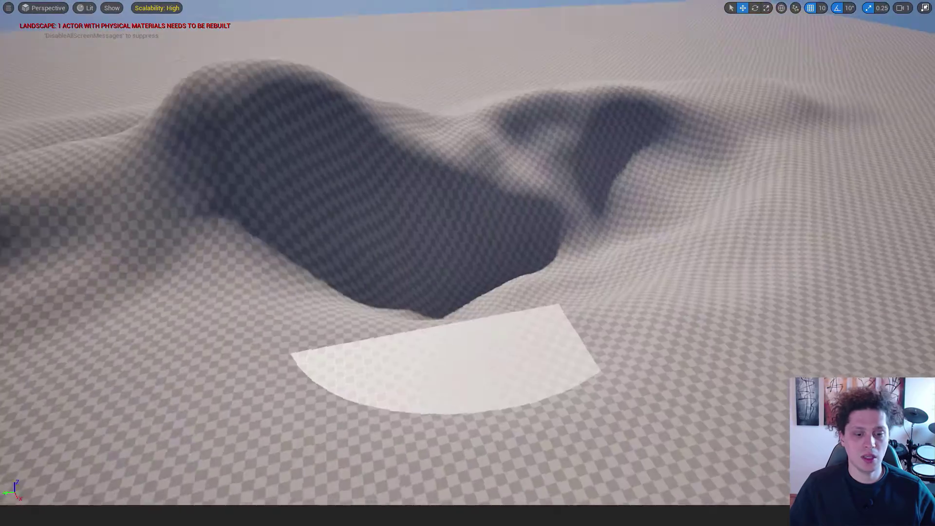
mouse_move(468, 205)
right_down()
mouse_move(524, 238)
mouse_move(492, 229)
mouse_move(517, 242)
right_up()
scroll(516, 243, down, 2)
Return to the full editor layout, switch to Selection mode and delete the Floor actor
key(F11)
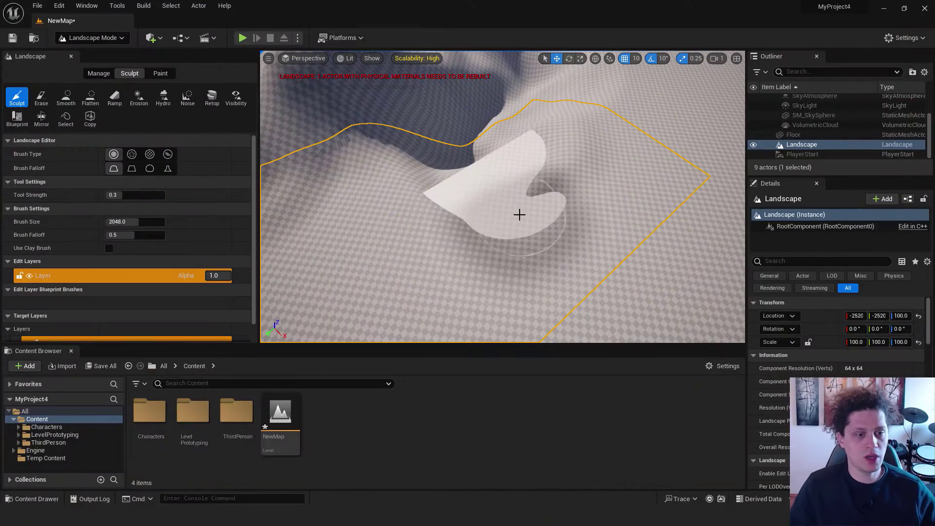
click(112, 42)
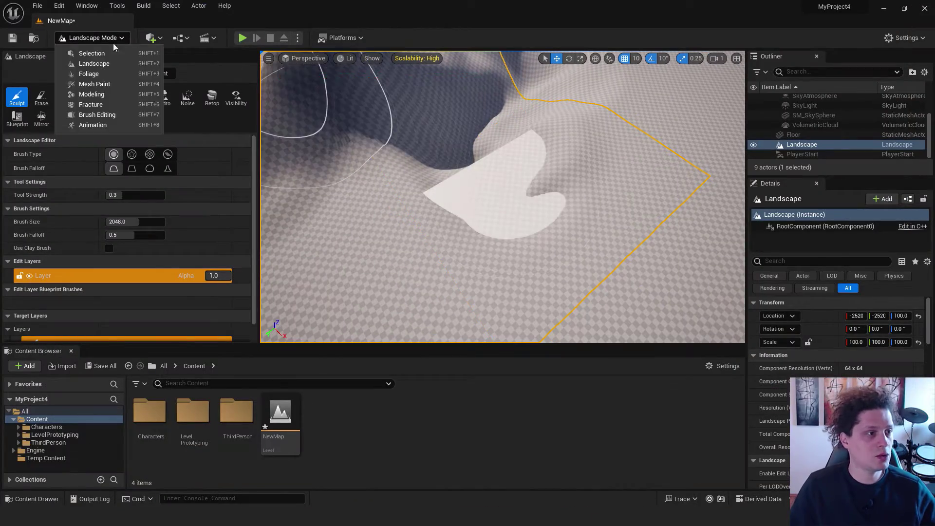
click(92, 54)
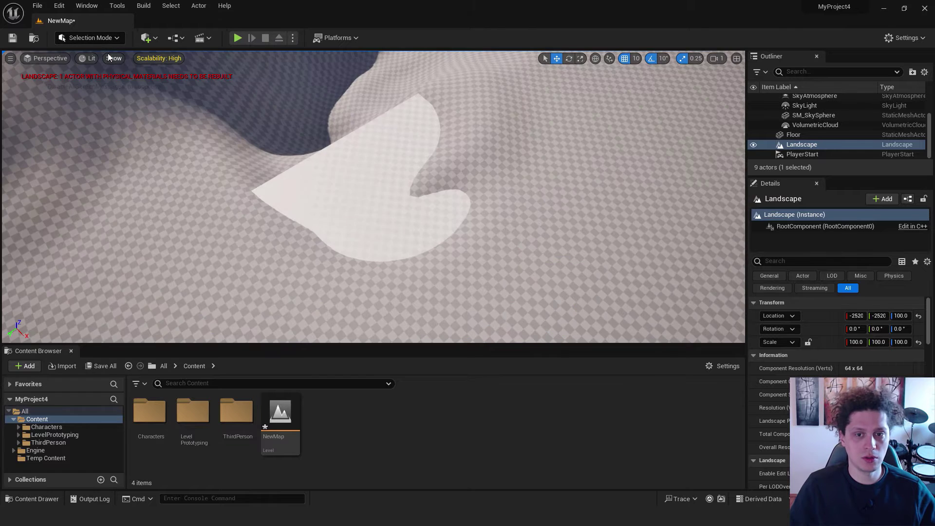
click(793, 135)
key(Delete)
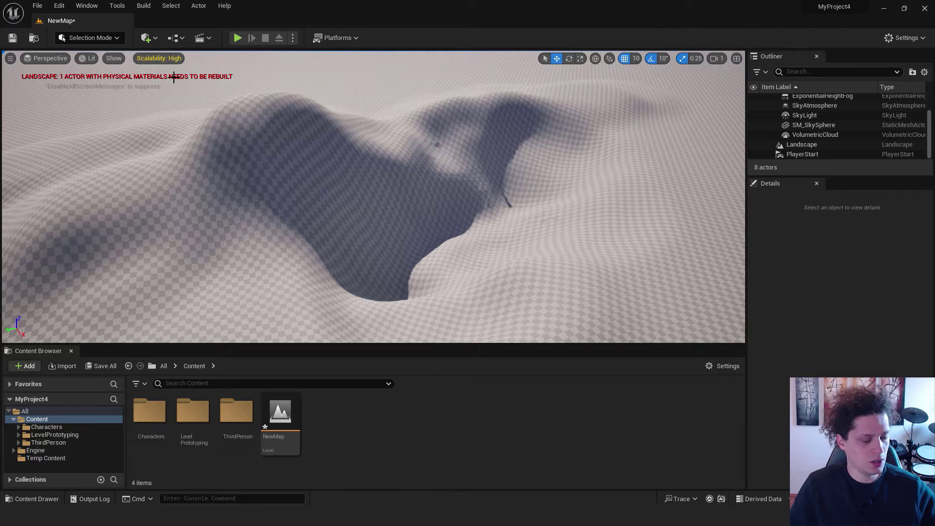
Switch back to Landscape mode and erase part of the sculpted hills with the Erase tool at strength 0.3 and brush size 2048
key(shift+2)
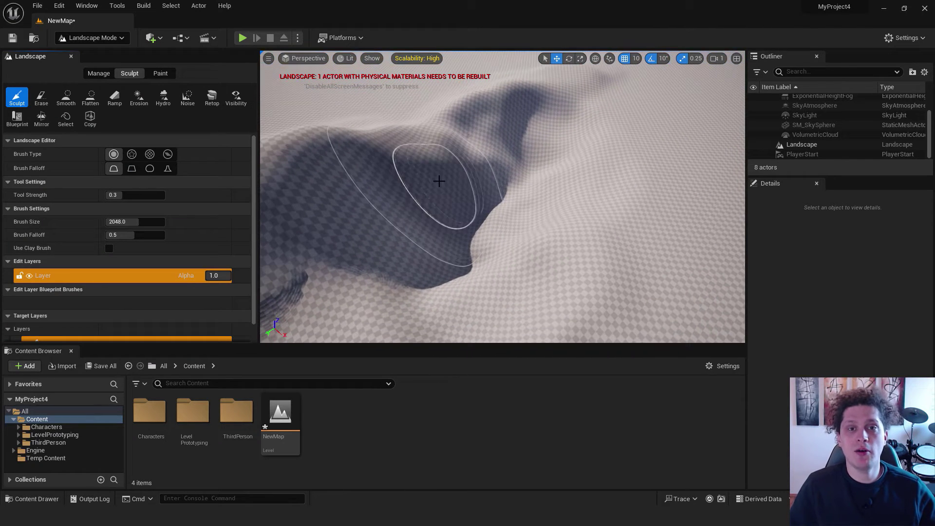
click(42, 97)
mouse_move(500, 170)
mouse_down()
mouse_move(493, 166)
mouse_move(536, 175)
mouse_move(521, 181)
mouse_move(575, 168)
mouse_move(645, 110)
mouse_move(460, 87)
mouse_move(501, 246)
mouse_move(572, 289)
mouse_up()
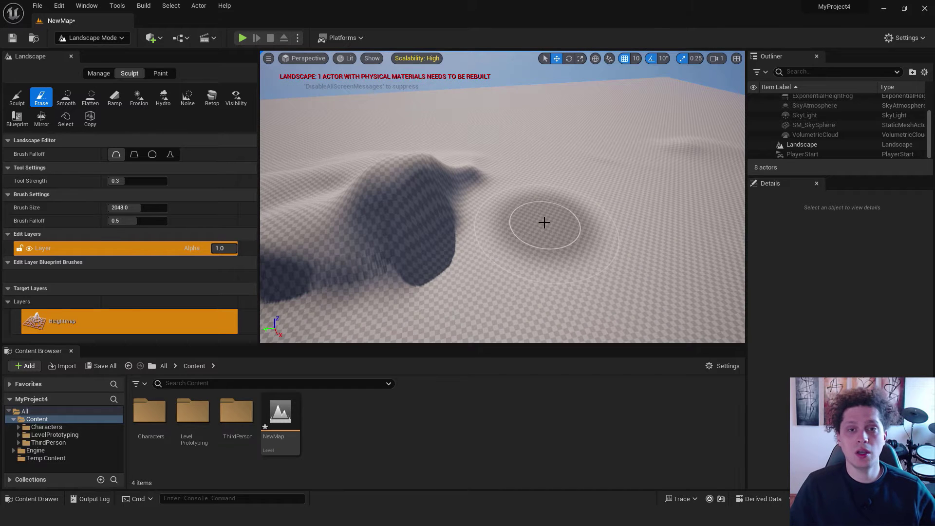
right_drag(543, 222, 512, 206)
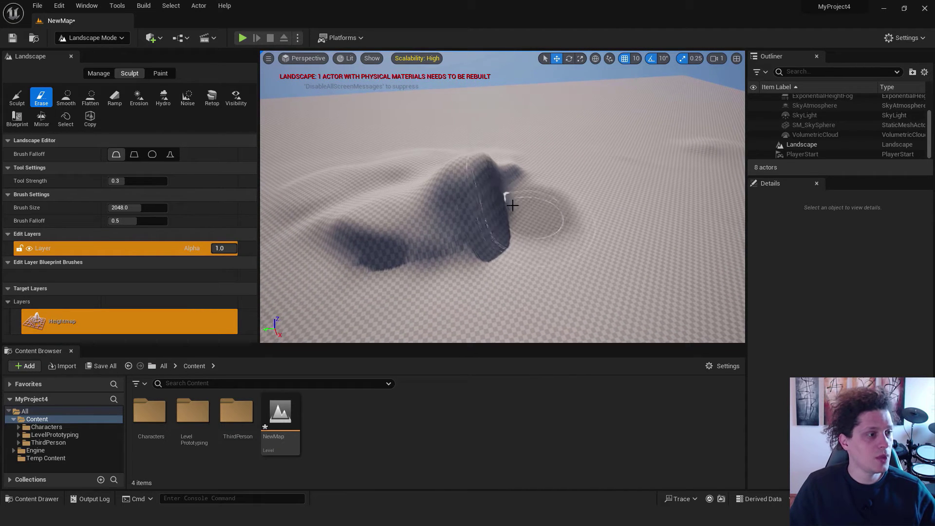
Smooth the steep hills and hollows using the Smooth tool at strength 0.3 and filter kernel radius 4
click(66, 96)
mouse_move(463, 235)
mouse_down()
mouse_move(419, 173)
mouse_move(495, 180)
mouse_move(720, 148)
mouse_move(374, 245)
mouse_move(324, 282)
mouse_up()
right_drag(511, 190, 424, 166)
Raise a new hill on the flat ground with the Sculpt tool and activate the Smooth tool
click(17, 97)
mouse_move(428, 174)
mouse_down()
mouse_move(459, 167)
mouse_move(521, 205)
mouse_move(595, 194)
mouse_move(507, 226)
mouse_move(615, 253)
mouse_move(559, 176)
mouse_up()
click(65, 98)
Play the level from the top of the new hill, run the character forward and stop playing
right_click(560, 175)
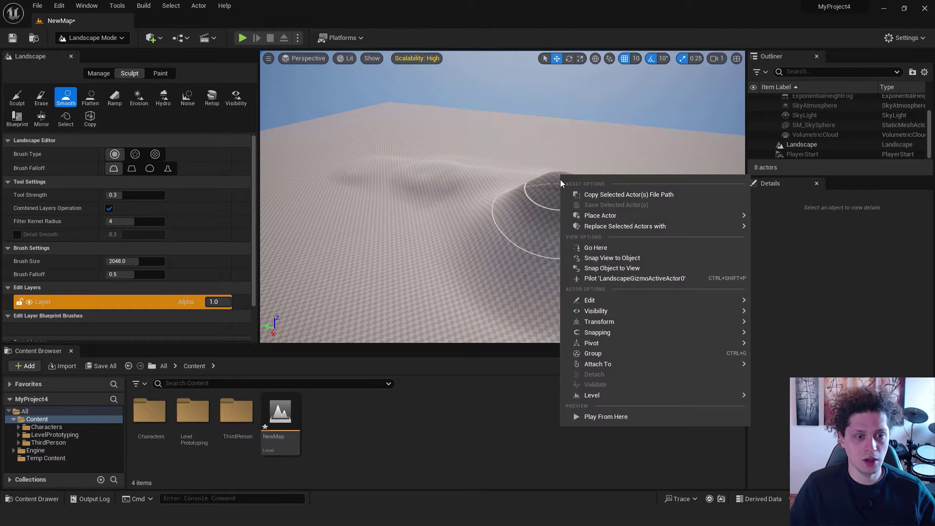
click(589, 416)
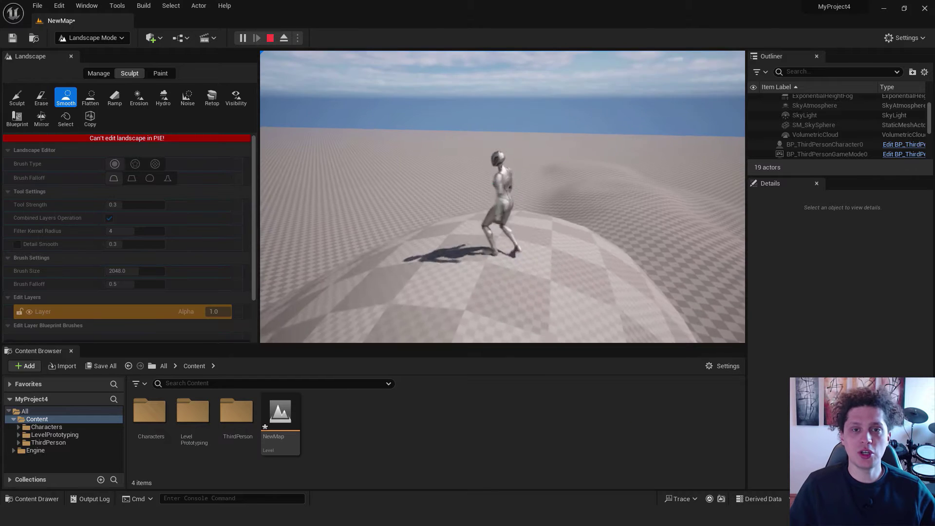
key(w)
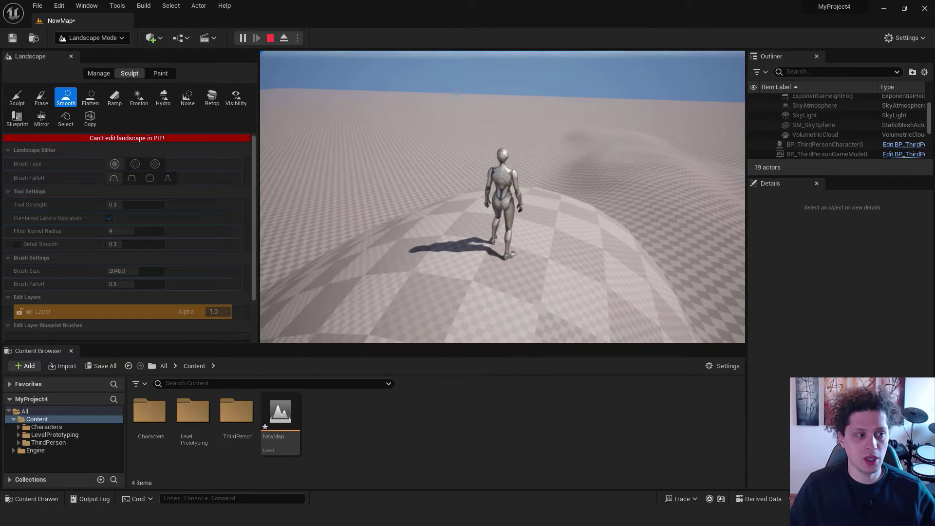
key(Escape)
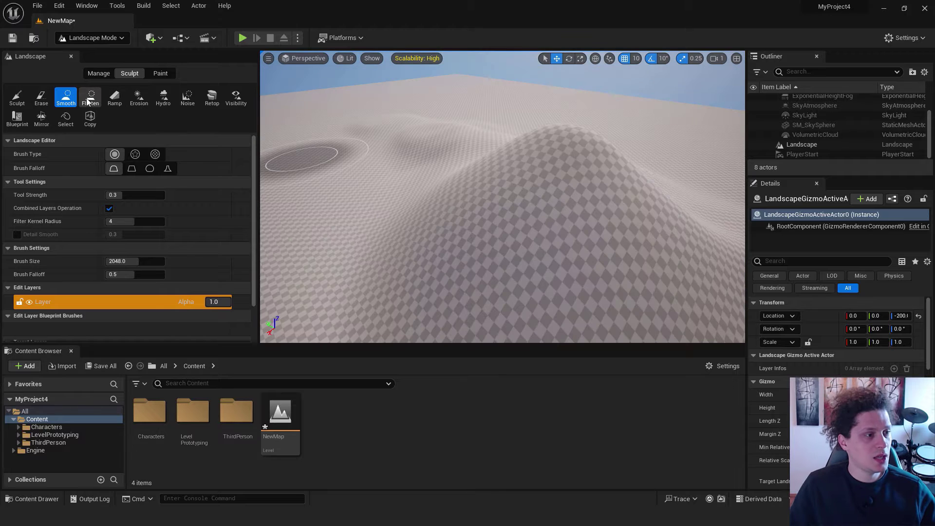
Flatten part of the hill to ground level and extend its summit outward into a raised plateau with the Flatten tool at strength 0.3
click(90, 97)
right_drag(347, 156, 402, 183)
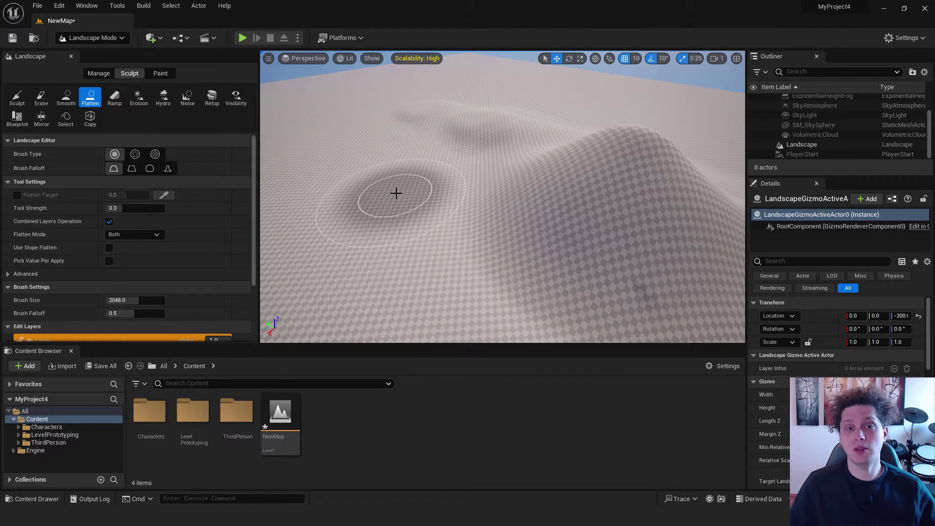
mouse_move(395, 194)
mouse_down()
mouse_move(355, 156)
mouse_move(367, 211)
mouse_move(383, 175)
mouse_move(478, 185)
mouse_move(630, 140)
mouse_move(563, 160)
mouse_up()
right_drag(501, 186, 572, 203)
mouse_move(668, 240)
mouse_down()
mouse_move(294, 287)
mouse_move(452, 280)
mouse_move(530, 189)
mouse_up()
right_drag(467, 154, 467, 117)
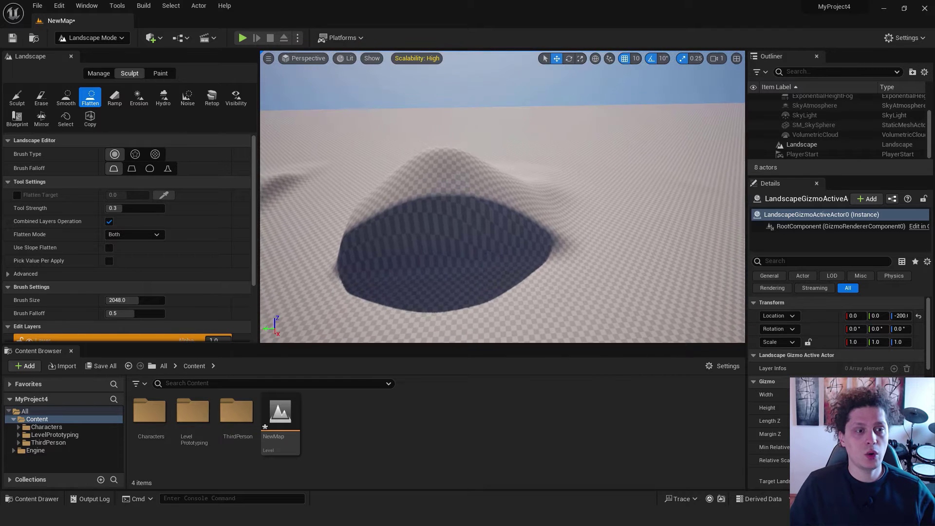
mouse_move(436, 156)
mouse_down()
mouse_move(464, 150)
mouse_move(418, 162)
mouse_move(512, 177)
mouse_move(503, 130)
mouse_move(384, 152)
mouse_move(609, 149)
mouse_move(668, 134)
mouse_up()
Add a ramp from the plateau's edge down to the flat ground, with ramp width 2000 and side falloff 0.4
click(118, 99)
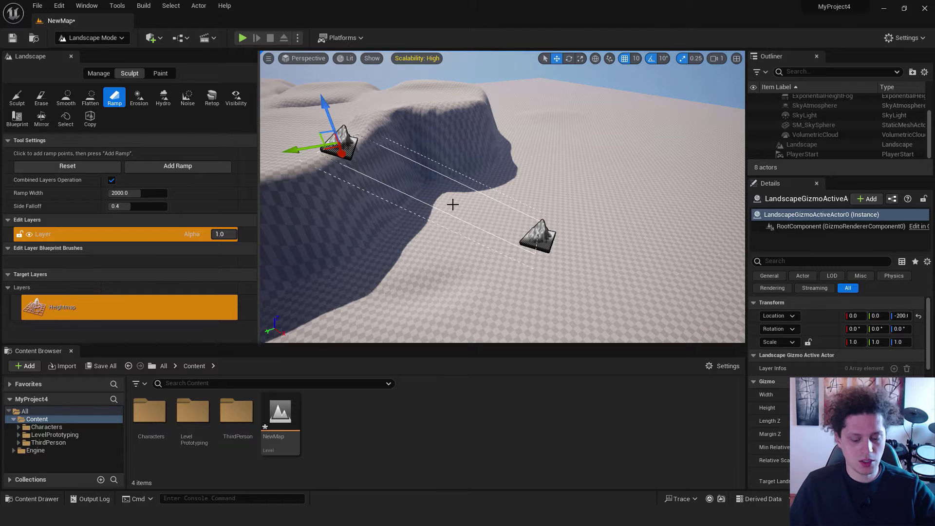
key(Return)
Play the level from the foot of the ramp, run the character around it and stop playing
right_drag(516, 189, 394, 195)
right_click(515, 259)
click(541, 252)
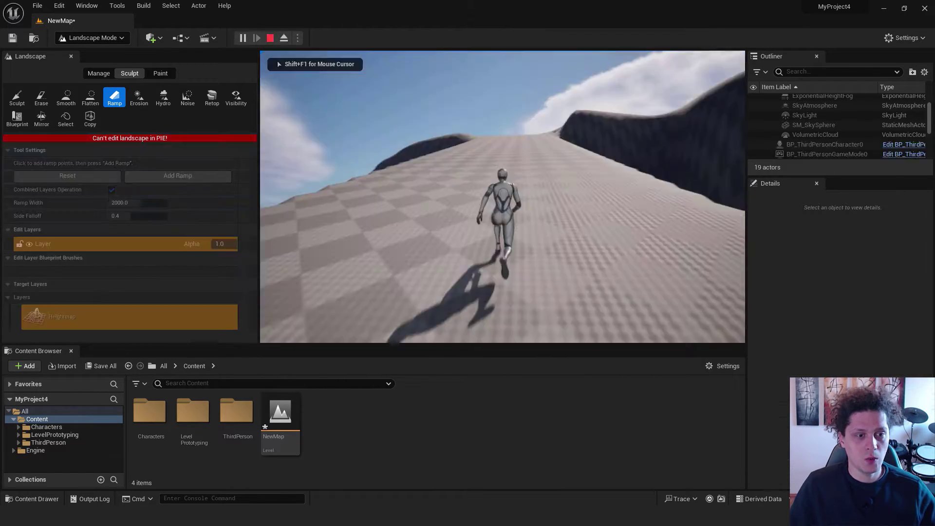
key(a)
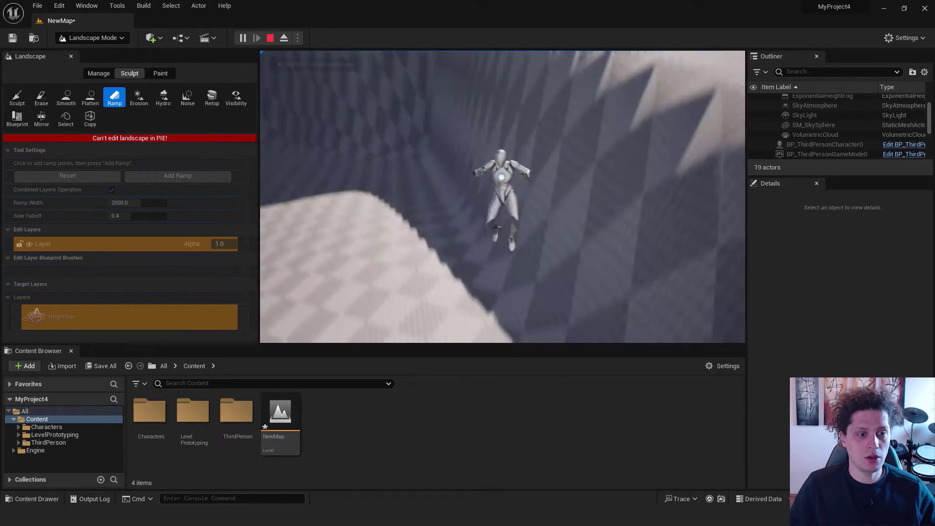
key(Escape)
Erode the cliff beside the ramp with the Erosion tool at strength 0.3 and activate the Hydro erosion tool
right_drag(515, 204, 479, 198)
click(145, 100)
mouse_move(438, 209)
mouse_down()
mouse_move(390, 224)
mouse_move(412, 228)
mouse_up()
mouse_move(411, 228)
right_down()
mouse_move(402, 226)
mouse_move(402, 238)
mouse_move(412, 228)
right_up()
key(s)
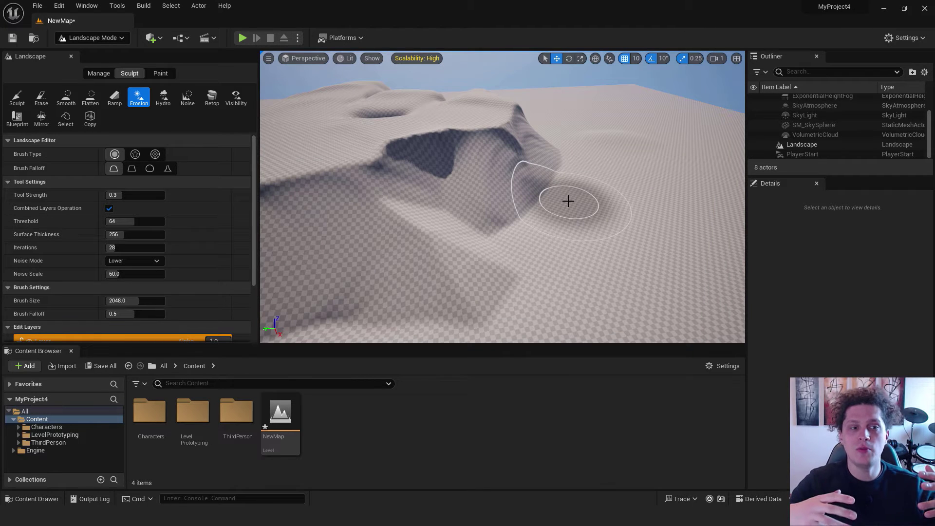
click(163, 98)
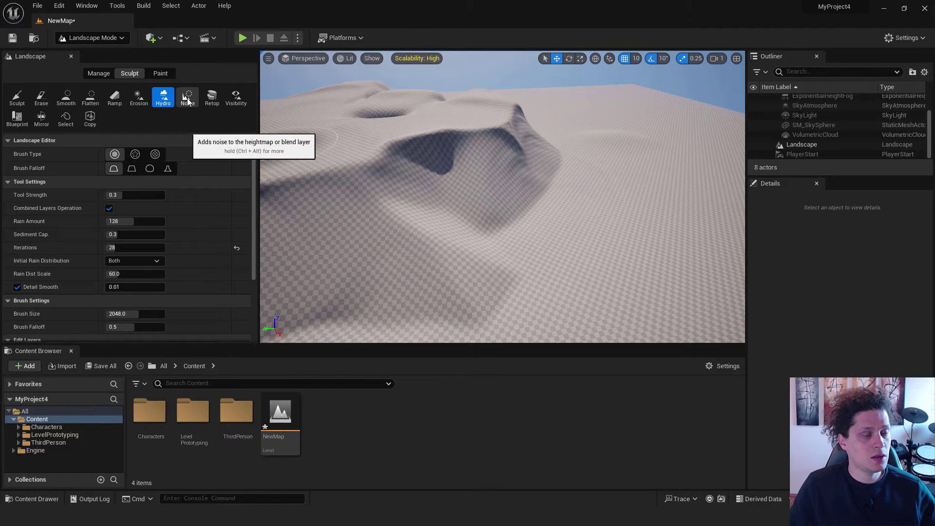
Roughen the cliff and nearby ground with the Noise tool, setting tool strength to 1.0 and noise scale to about 181
click(188, 100)
mouse_move(451, 131)
right_down()
mouse_move(390, 151)
mouse_move(451, 132)
right_up()
scroll(451, 132, up, 2)
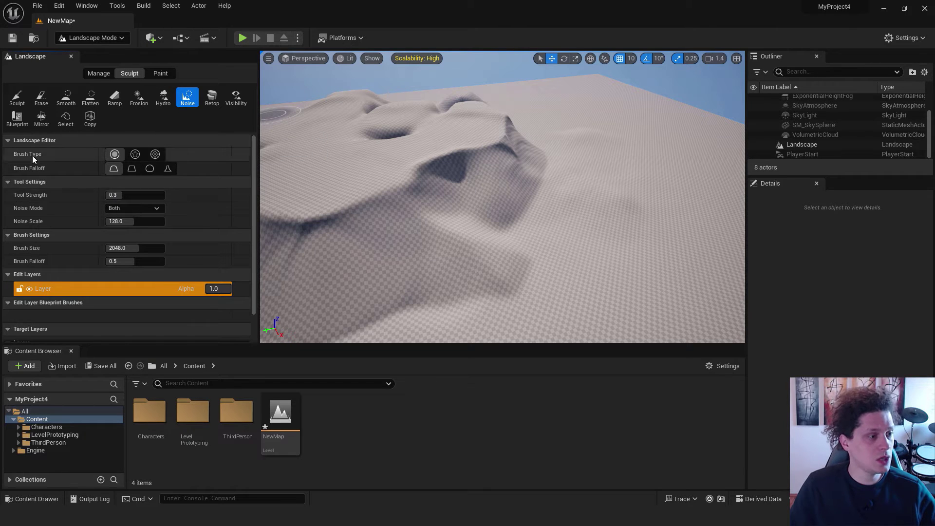
click(117, 194)
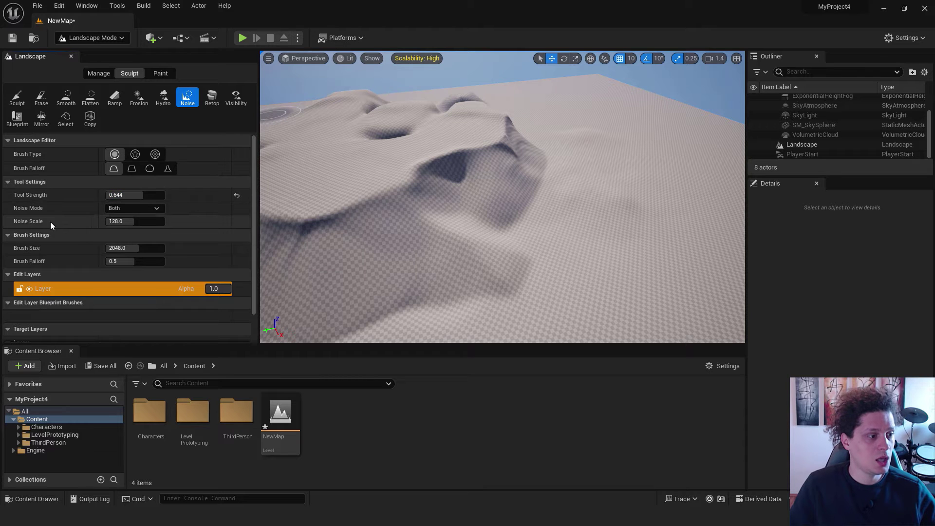
drag(145, 221, 146, 221)
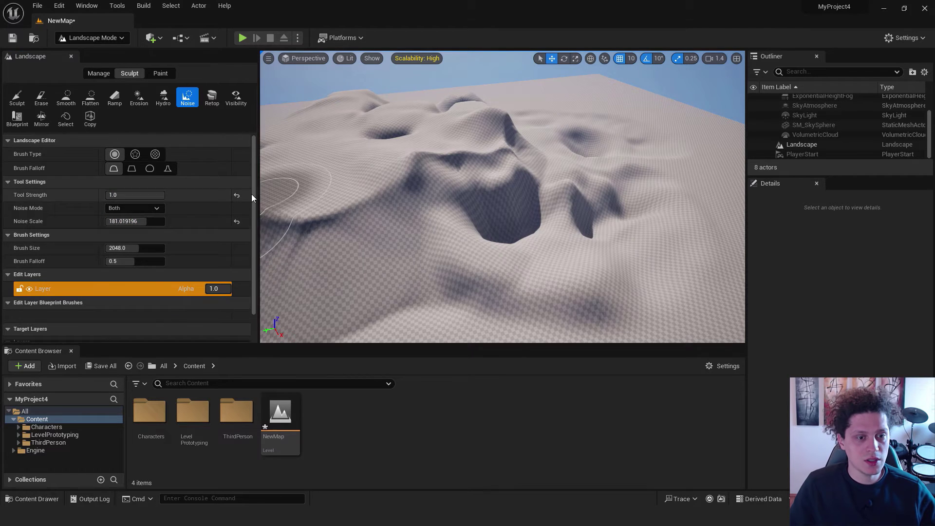
Build up jagged hills on the ground away from the plateau with further Noise strokes
right_drag(514, 202, 341, 203)
mouse_move(517, 202)
mouse_down()
mouse_move(451, 184)
mouse_move(553, 181)
mouse_move(306, 217)
mouse_move(490, 202)
mouse_up()
right_drag(489, 202, 433, 225)
mouse_move(434, 225)
mouse_down()
mouse_move(482, 212)
mouse_move(438, 233)
mouse_move(523, 236)
mouse_move(492, 217)
mouse_up()
Play the level from the noise-shaped terrain, run the character across it and stop playing
mouse_move(492, 216)
right_down()
mouse_move(633, 216)
mouse_move(608, 216)
right_up()
right_click(493, 216)
click(532, 458)
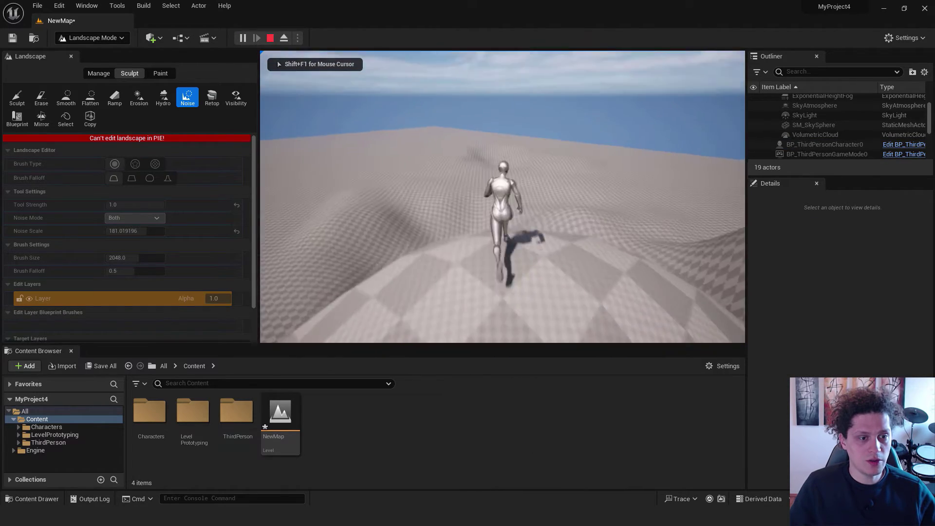
key(Escape)
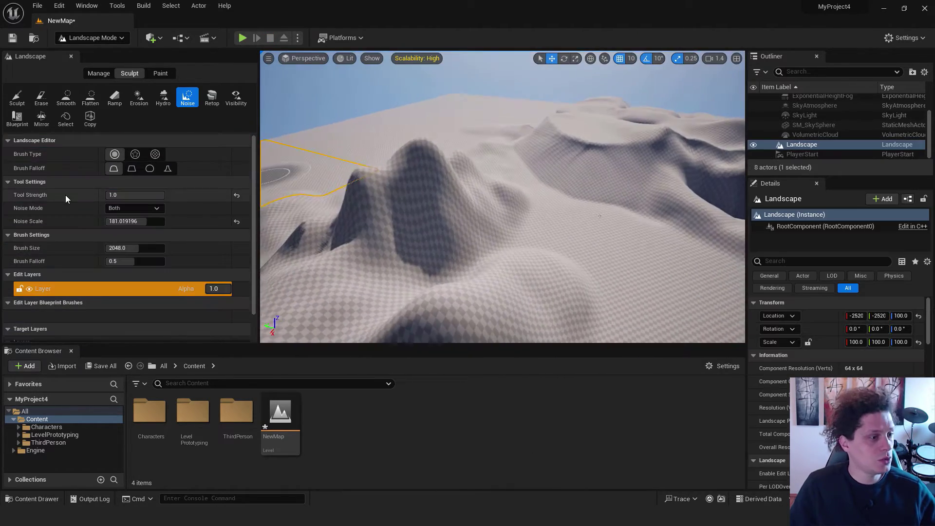
Reset the Noise tool to strength 0.3 and noise scale 128
key(Return)
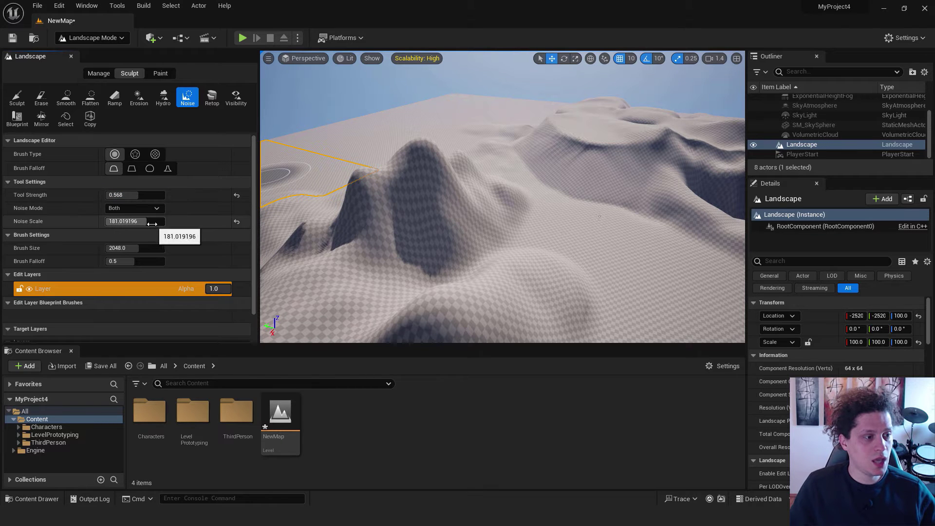
click(236, 222)
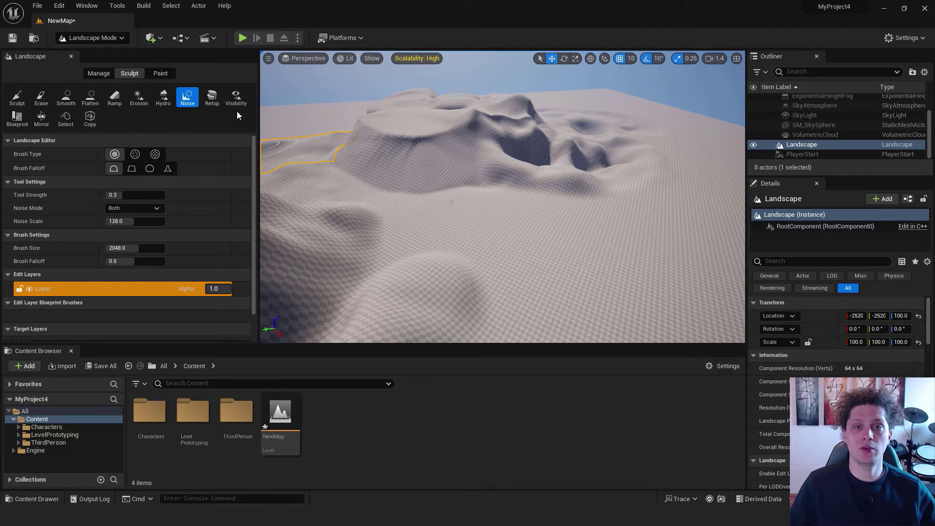
Sculpt rocky terrain on the flat ground with the circular, alpha and pattern brushes, and use the component brush at size 2 and strength 0.236
click(17, 97)
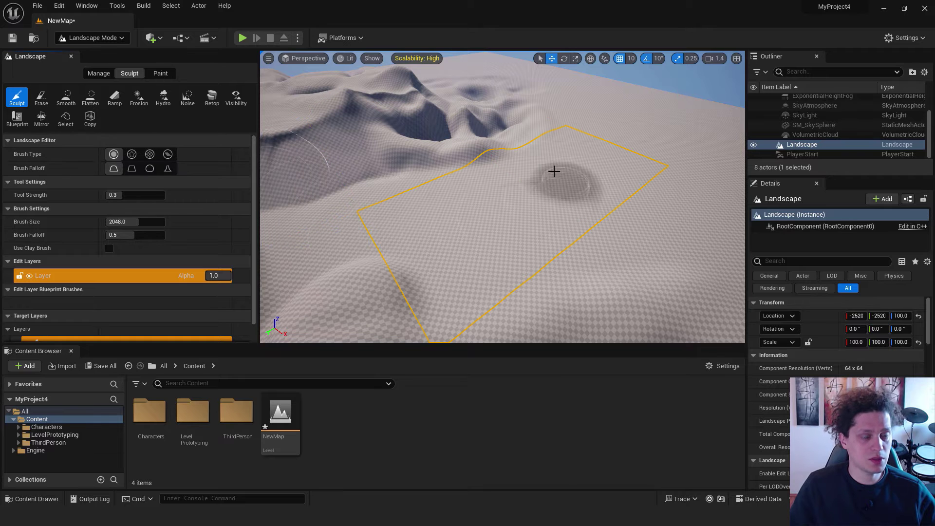
mouse_move(553, 171)
mouse_down()
mouse_move(552, 223)
mouse_move(521, 206)
mouse_up()
click(131, 155)
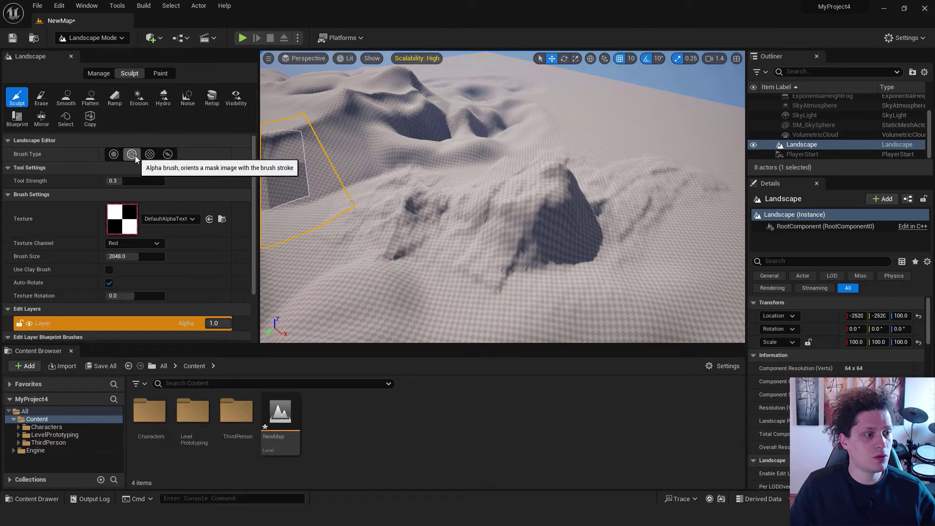
click(150, 154)
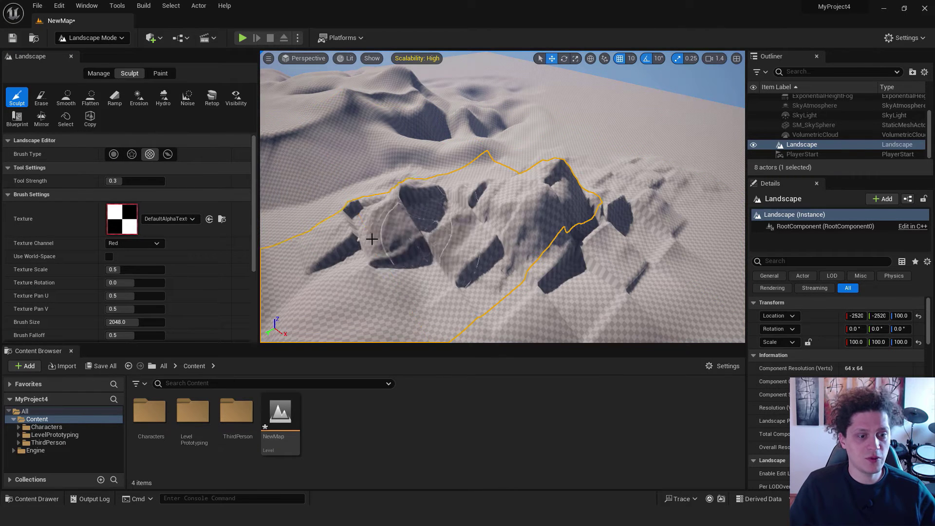
click(170, 154)
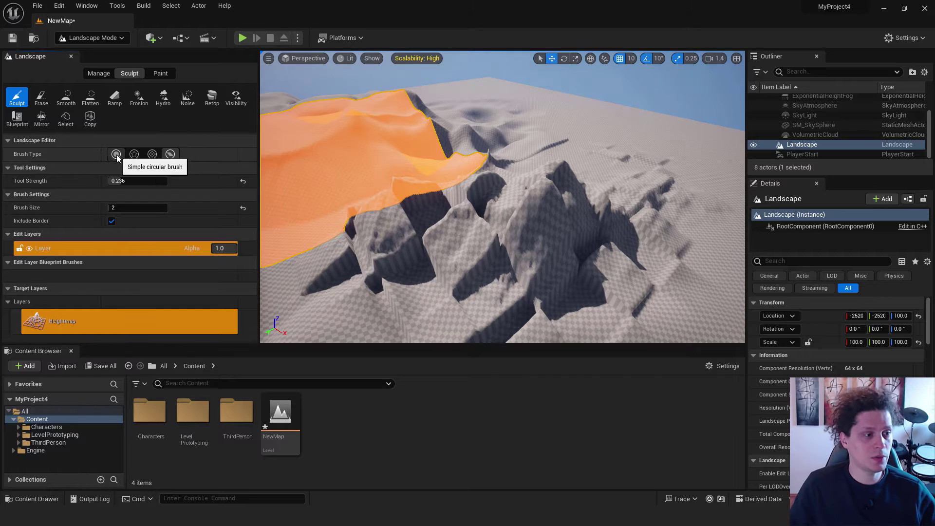
Raise broad terrain with the circular brush at size 8192, and sculpt small details at a brush size of about 823
click(116, 155)
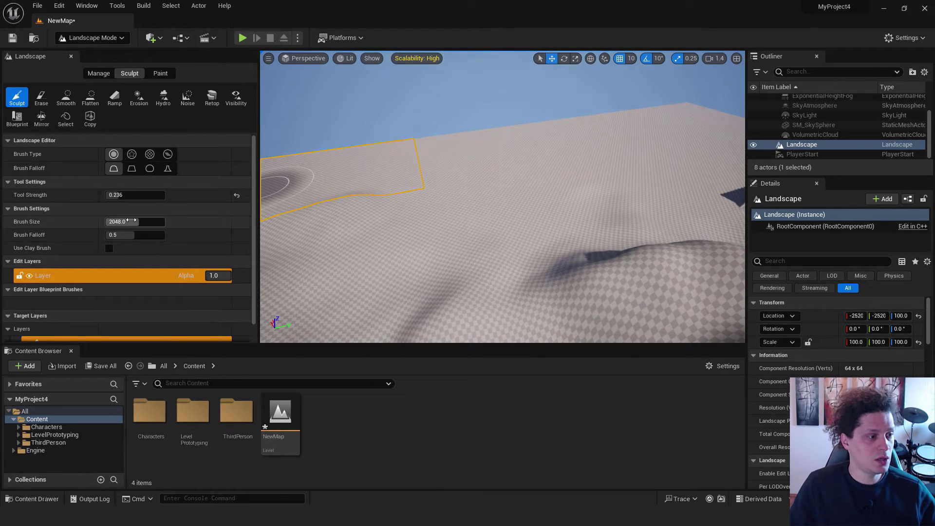
drag(125, 222, 165, 221)
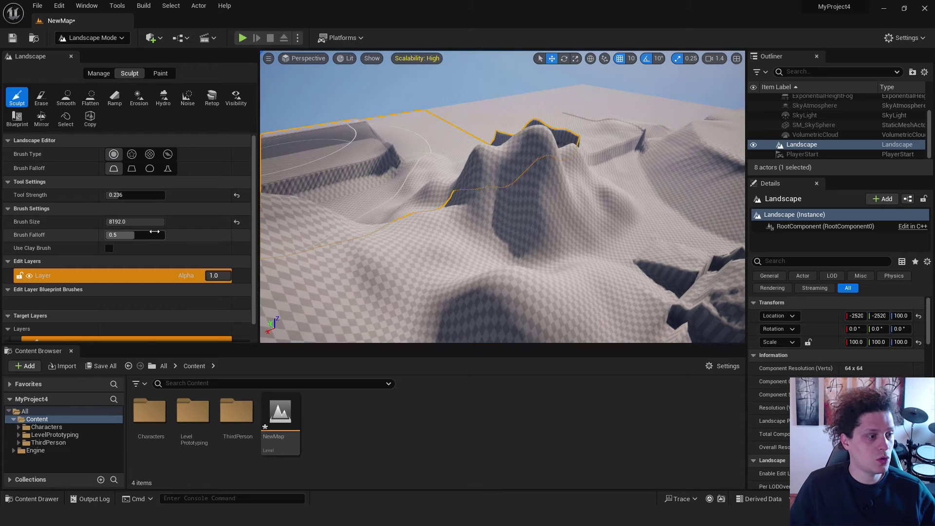
drag(156, 222, 120, 222)
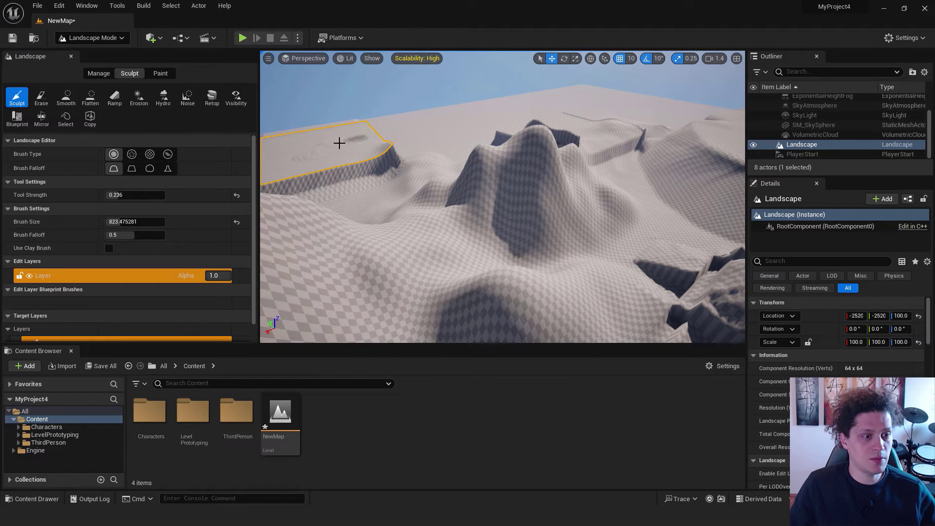
mouse_move(390, 233)
mouse_down()
mouse_move(417, 246)
mouse_move(392, 261)
mouse_move(438, 268)
mouse_up()
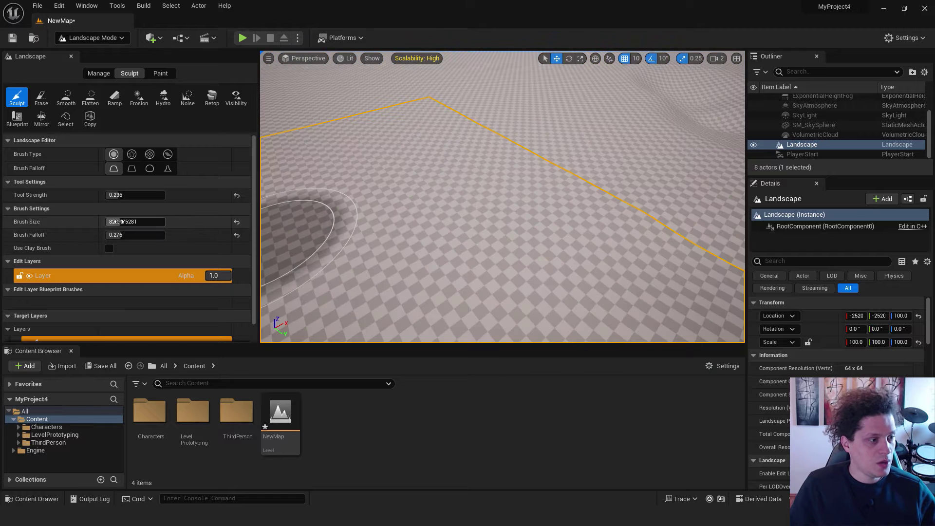
Raise a steep-sided mound on flat ground with brush falloff 0.0, and set the falloff to 0.656
mouse_move(132, 236)
mouse_down()
mouse_move(122, 235)
mouse_move(147, 235)
mouse_move(113, 235)
mouse_up()
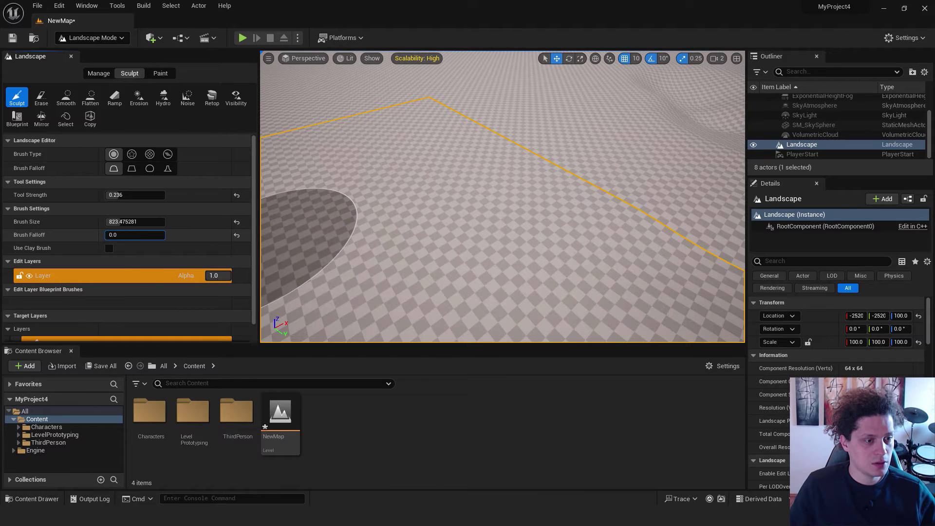
drag(475, 178, 485, 171)
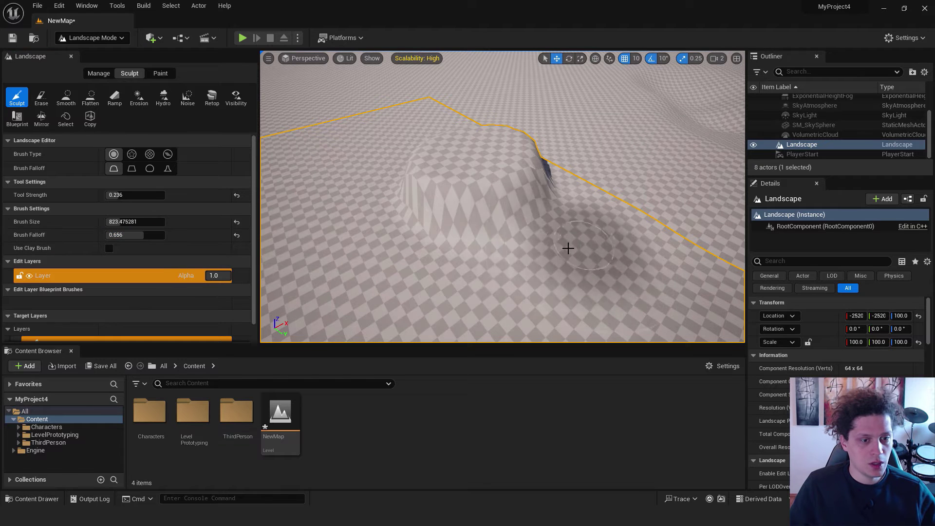
Sculpt the ground with brush falloff 0.656 and 0.0, and lower the hills with the Erase tool at strength 0.964
mouse_move(557, 250)
mouse_down()
mouse_move(439, 190)
mouse_move(619, 190)
mouse_move(514, 203)
mouse_up()
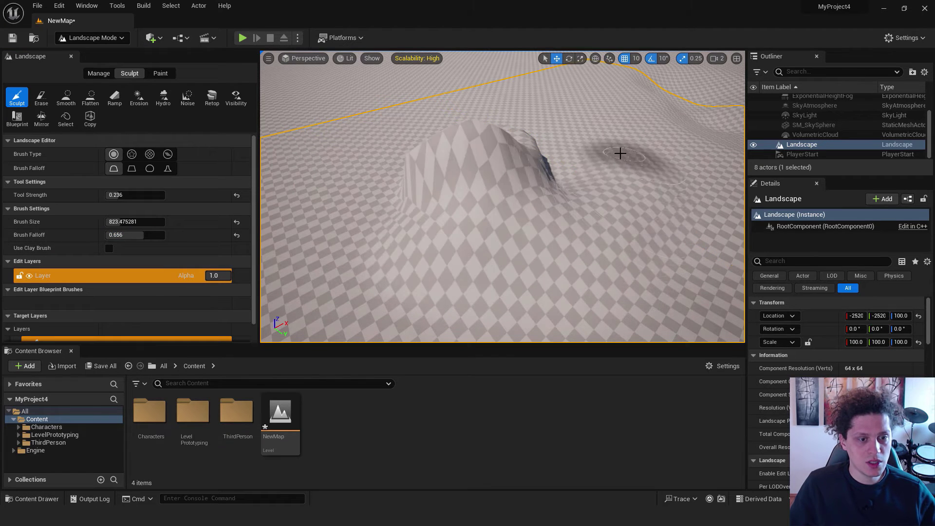
drag(138, 235, 107, 236)
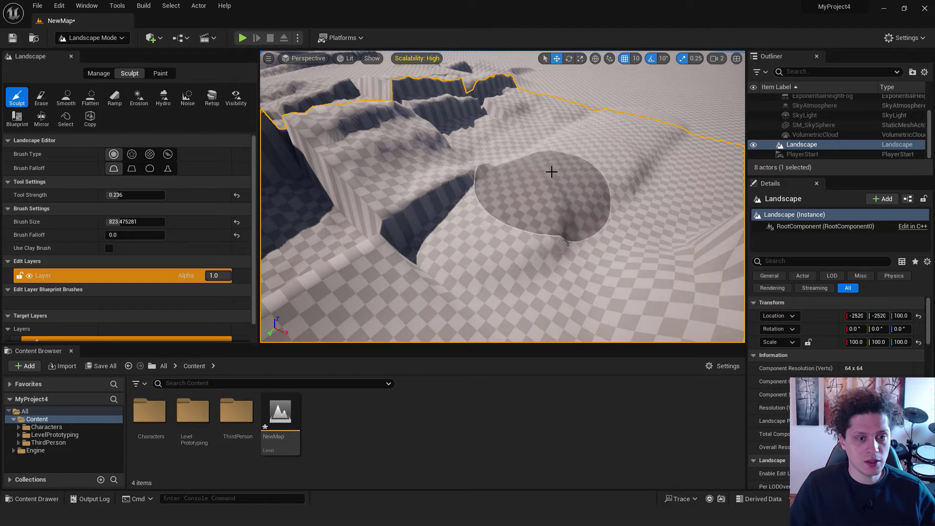
mouse_move(556, 168)
mouse_down()
mouse_move(539, 171)
mouse_move(604, 121)
mouse_move(589, 146)
mouse_move(602, 166)
mouse_up()
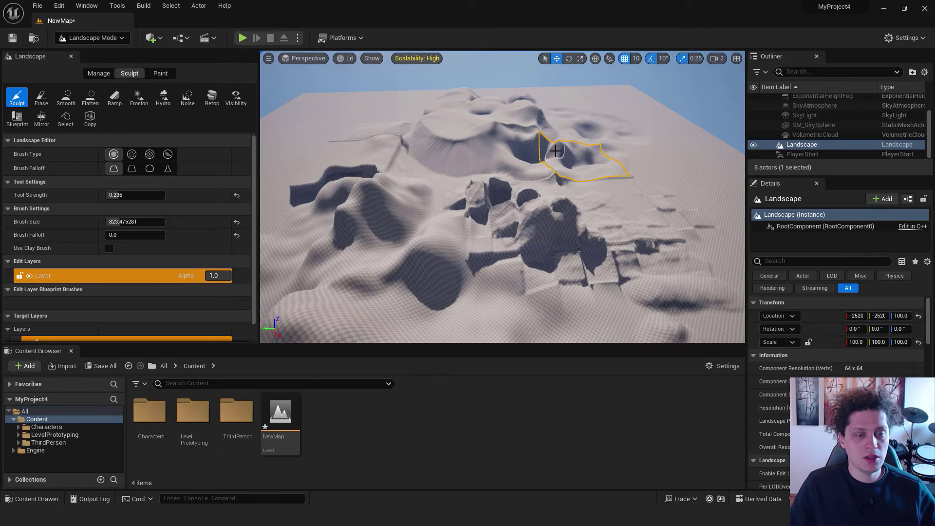
click(41, 97)
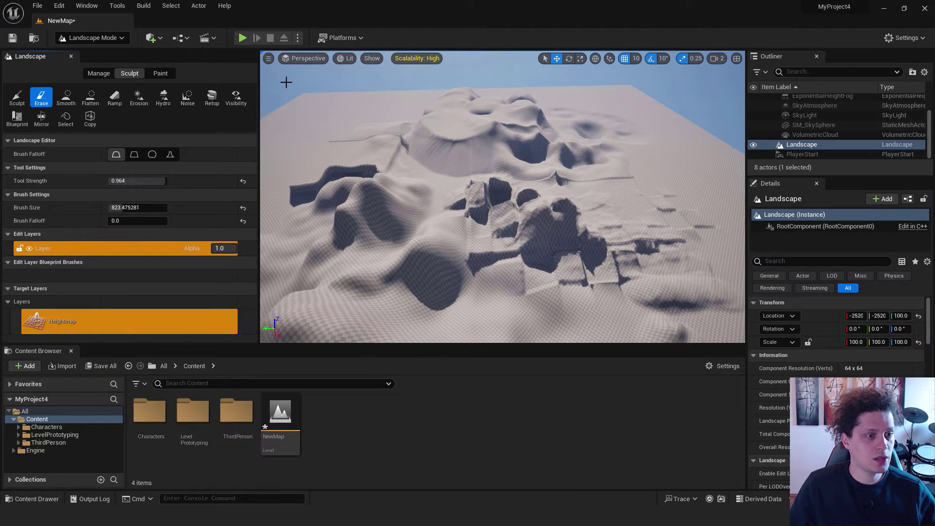
mouse_move(467, 117)
mouse_down()
mouse_move(439, 156)
mouse_move(507, 212)
mouse_up()
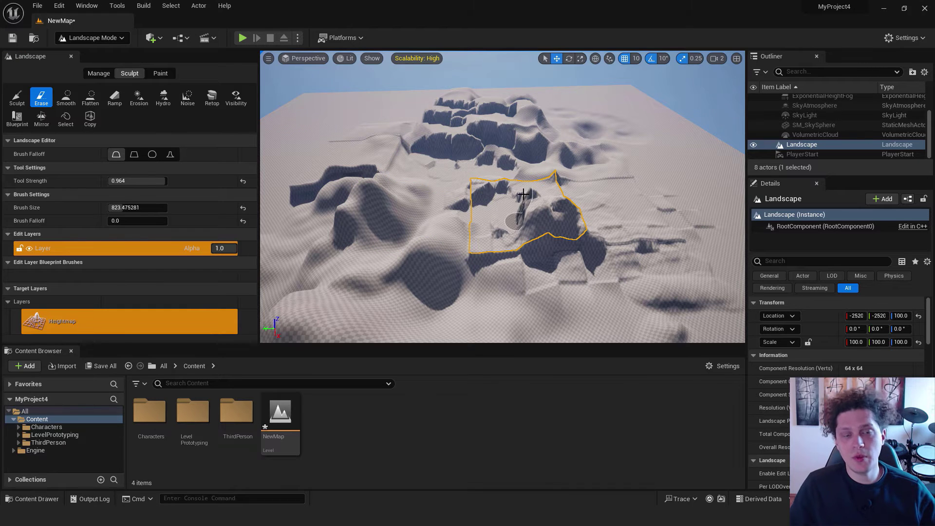
Delete the sculpted landscape and create a new one with 63×63-quad sections and 8 × 8 components
click(801, 144)
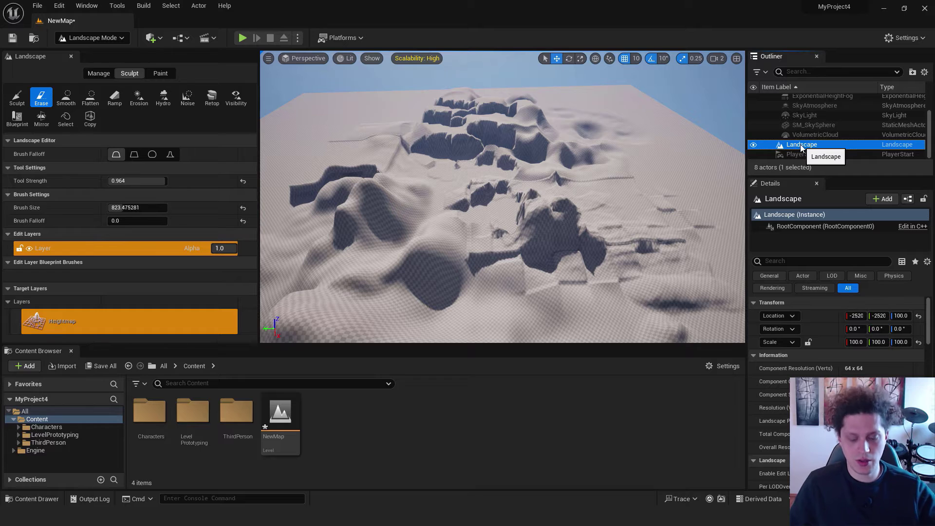
key(Delete)
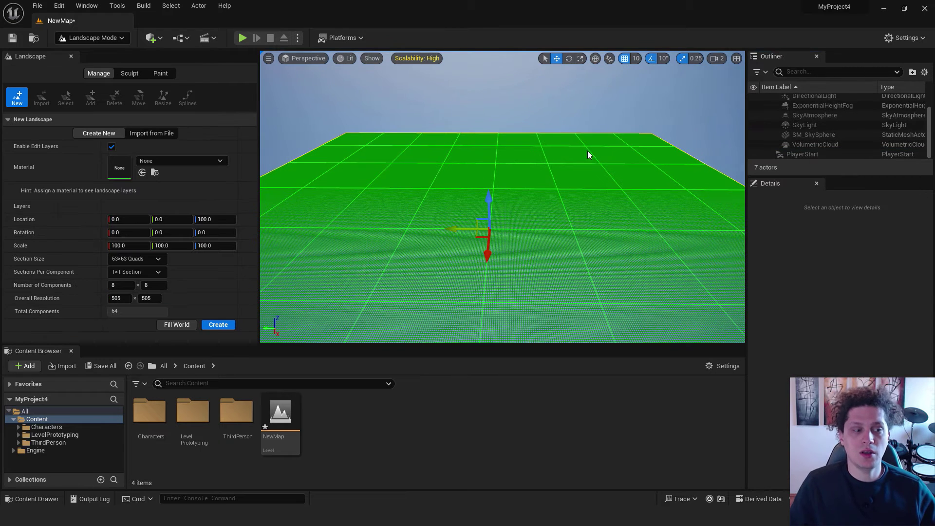
click(215, 326)
mouse_move(515, 226)
right_down()
mouse_move(595, 214)
mouse_move(632, 244)
mouse_move(564, 217)
mouse_move(632, 263)
mouse_move(633, 301)
right_up()
scroll(565, 216, up, 1)
key(w)
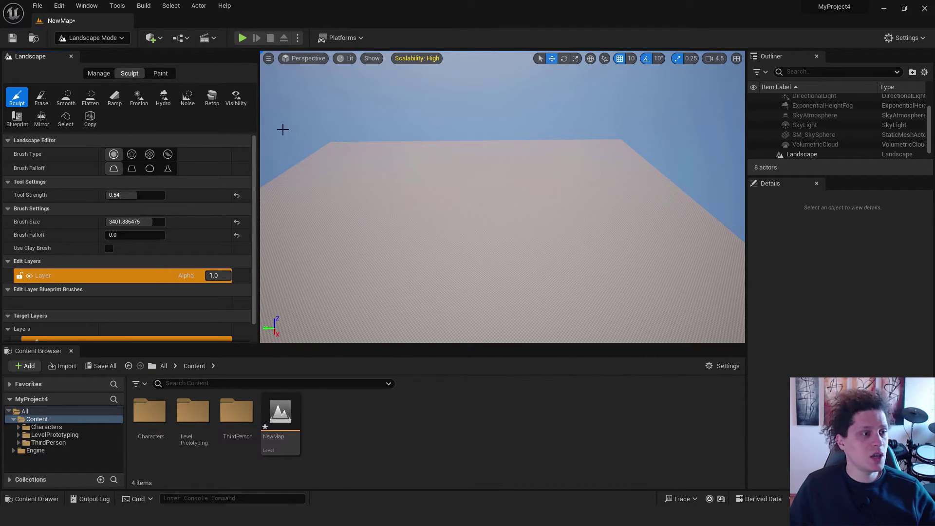
Cover the new landscape with hills using the Noise tool at strength 0.412, noise scale about 75, brush size about 4916 and falloff 0.616
click(188, 97)
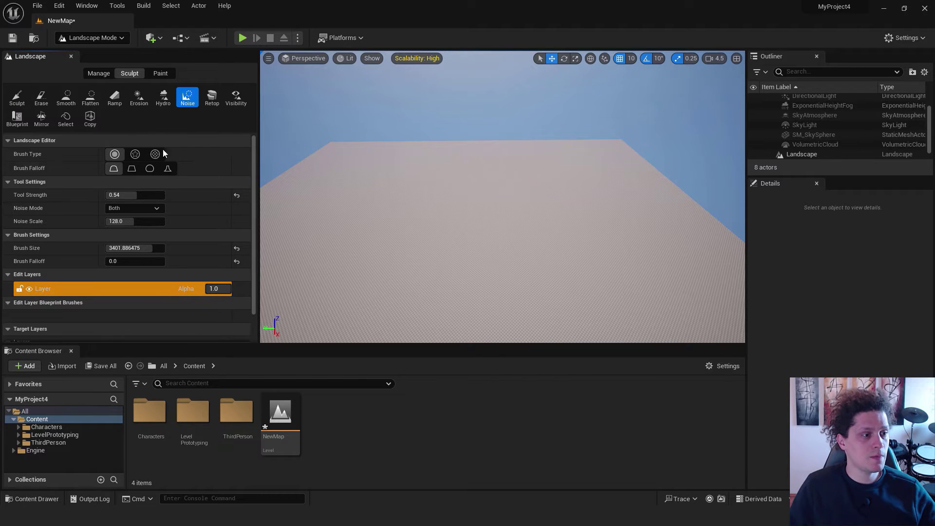
drag(136, 194, 117, 221)
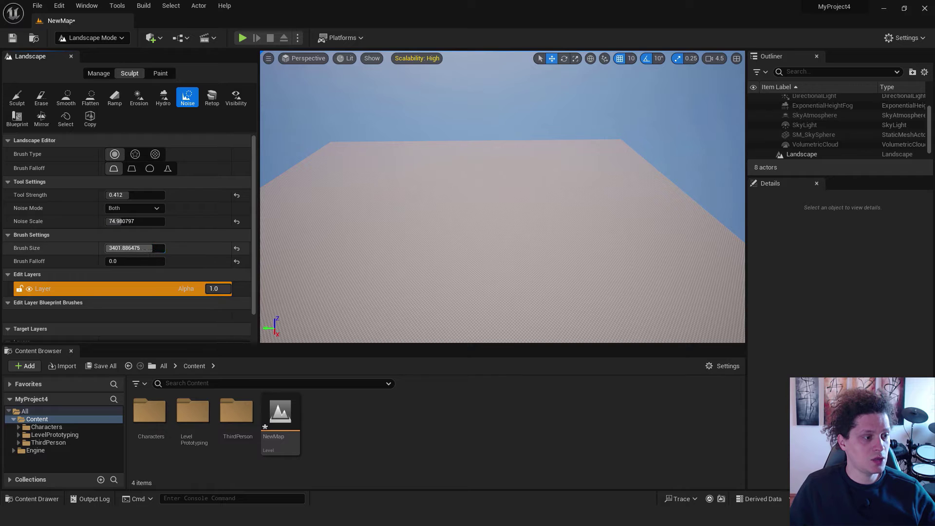
drag(112, 261, 132, 261)
mouse_move(349, 171)
mouse_down()
mouse_move(597, 221)
mouse_move(576, 253)
mouse_move(437, 248)
mouse_up()
mouse_move(436, 248)
right_down()
mouse_move(487, 243)
mouse_move(479, 242)
right_up()
mouse_move(599, 195)
mouse_down()
mouse_move(401, 188)
mouse_move(338, 232)
mouse_move(453, 263)
mouse_up()
right_drag(453, 263, 370, 253)
mouse_move(584, 214)
mouse_down()
mouse_move(529, 200)
mouse_move(602, 165)
mouse_up()
right_drag(603, 165, 658, 166)
mouse_move(482, 146)
mouse_down()
mouse_move(547, 276)
mouse_move(567, 278)
mouse_up()
mouse_move(567, 277)
right_down()
mouse_move(624, 277)
mouse_move(579, 268)
right_up()
mouse_move(510, 304)
right_down()
mouse_move(380, 288)
mouse_move(459, 239)
right_up()
mouse_move(377, 180)
mouse_down()
mouse_move(486, 70)
mouse_move(690, 130)
mouse_move(640, 242)
mouse_move(678, 203)
mouse_move(567, 101)
mouse_move(424, 126)
mouse_move(334, 194)
mouse_move(592, 325)
mouse_up()
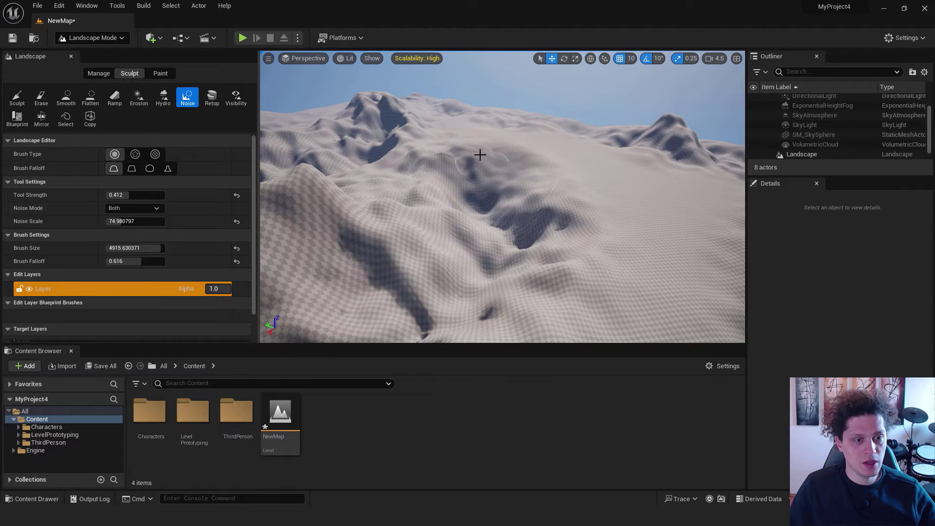
Play the level from a spot on the noisy terrain, run the character over the hills, and stop the play session
right_click(479, 155)
click(508, 394)
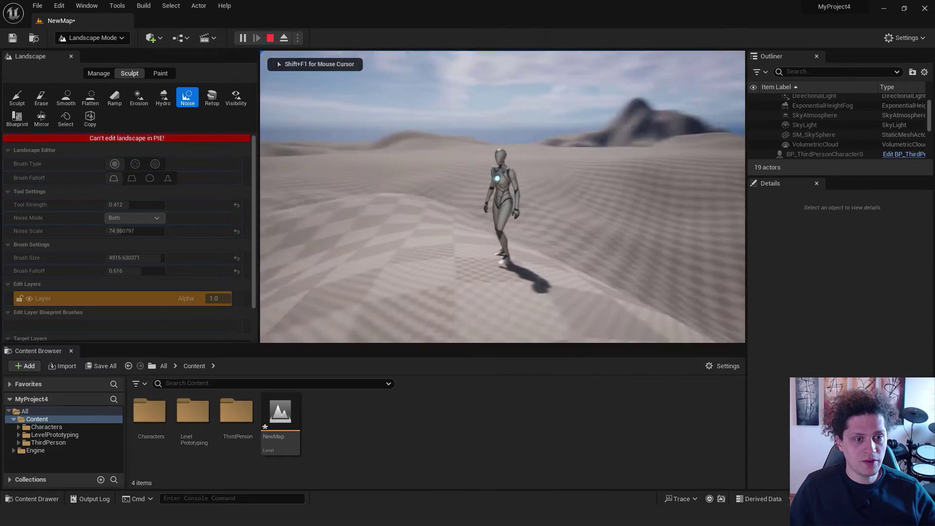
key(w)
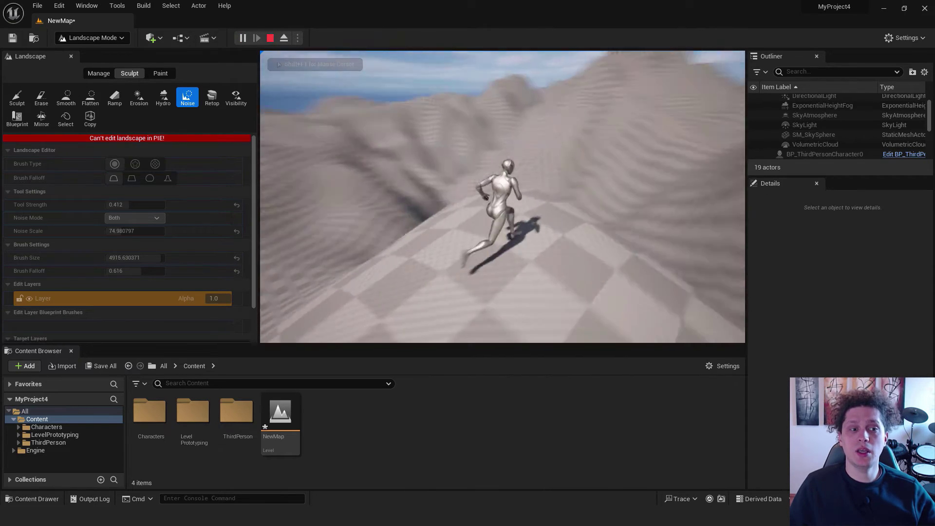
key(s)
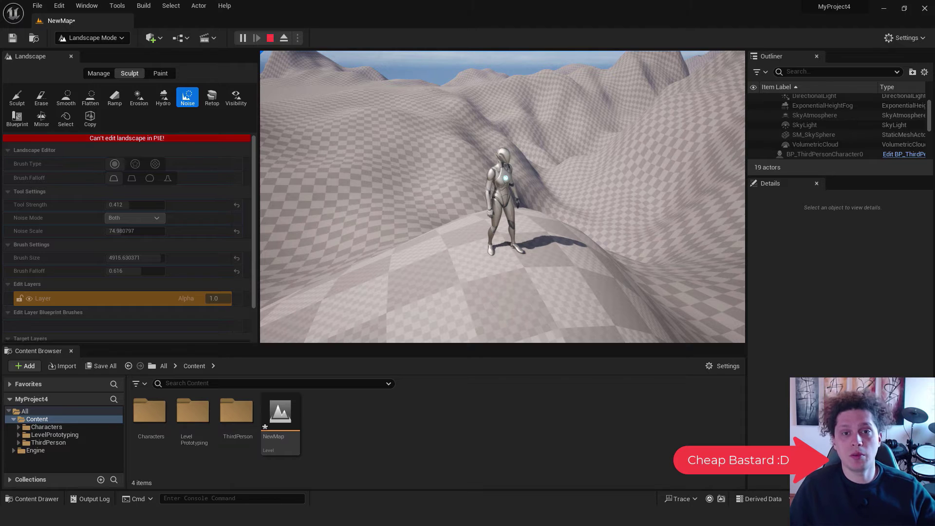
key(Escape)
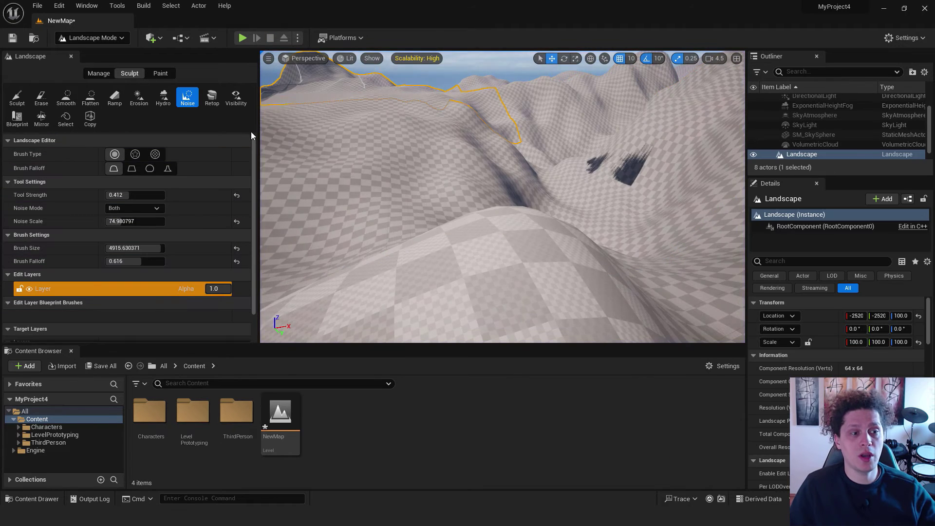
right_drag(505, 175, 570, 196)
key(s)
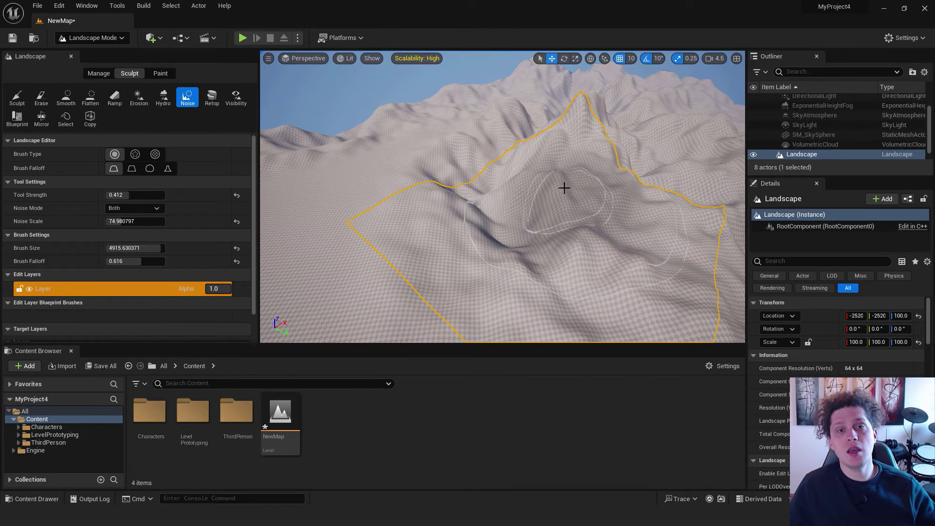
scroll(560, 298, up, 3)
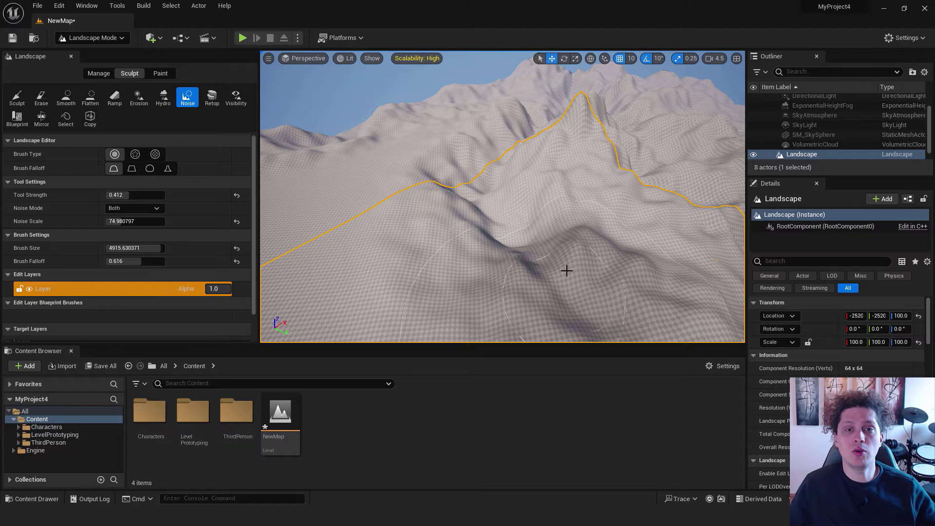
scroll(564, 268, down, 5)
scroll(523, 180, up, 5)
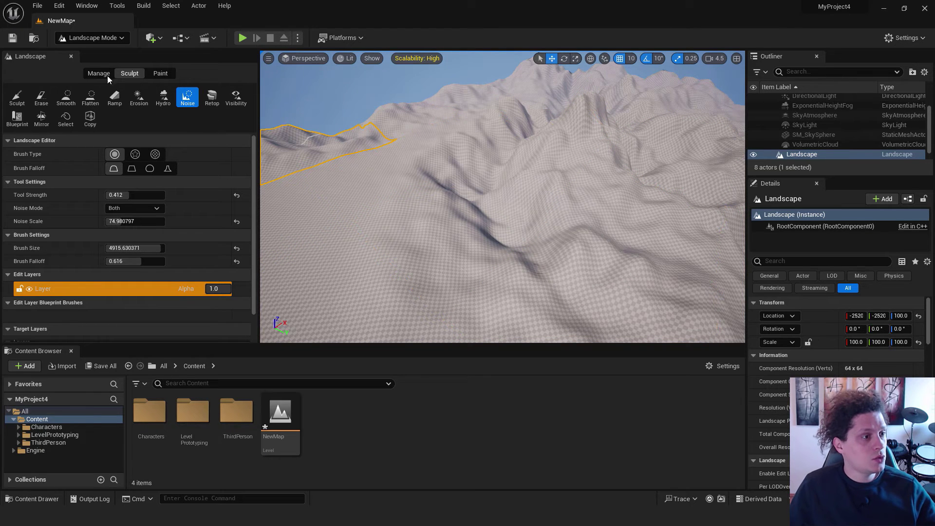
Switch to Selection Mode and add the Starter Content pack to the project
click(94, 38)
click(95, 53)
right_click(349, 422)
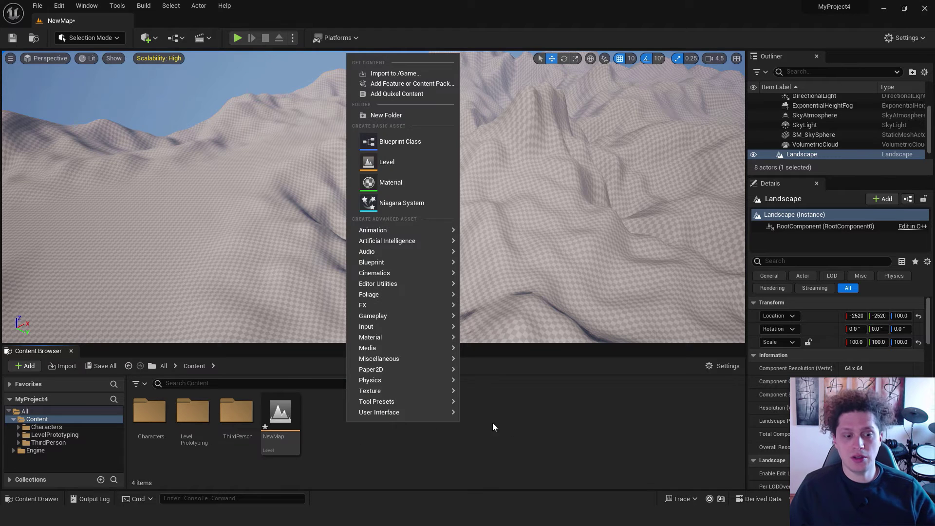
right_click(342, 424)
mouse_move(363, 268)
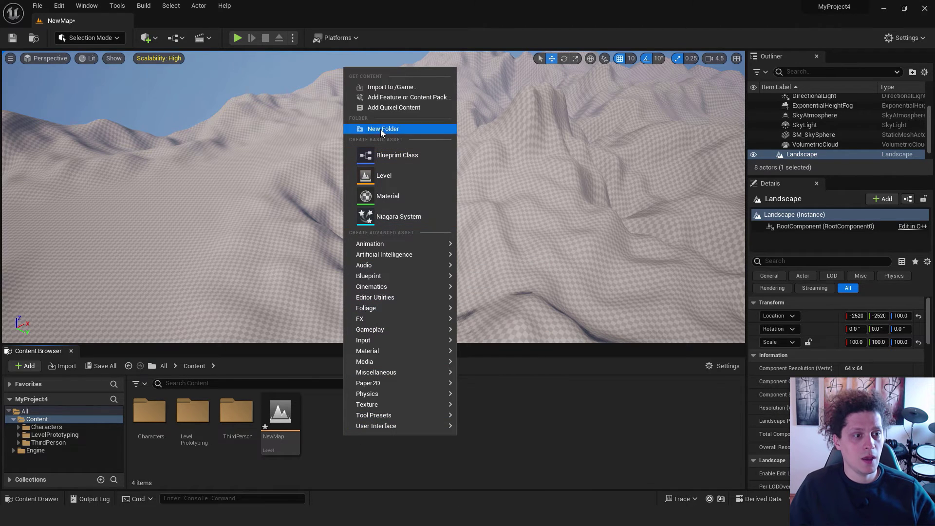
click(436, 97)
click(395, 152)
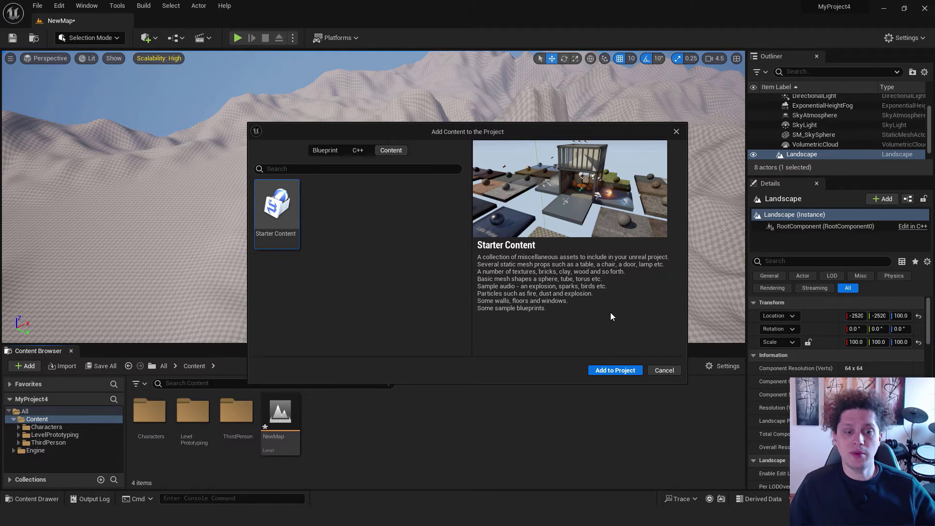
click(610, 371)
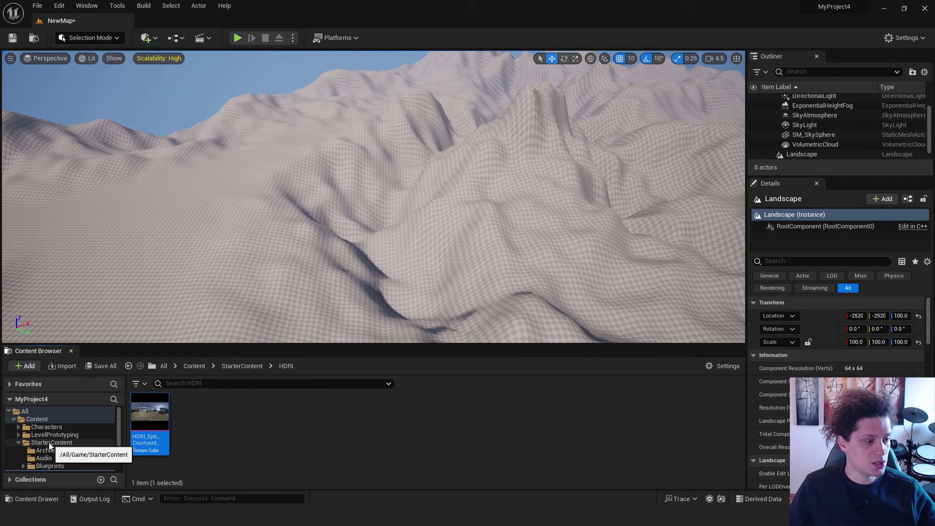
Assign M_Ground_Grass from the StarterContent Materials folder as the Landscape's material
click(49, 442)
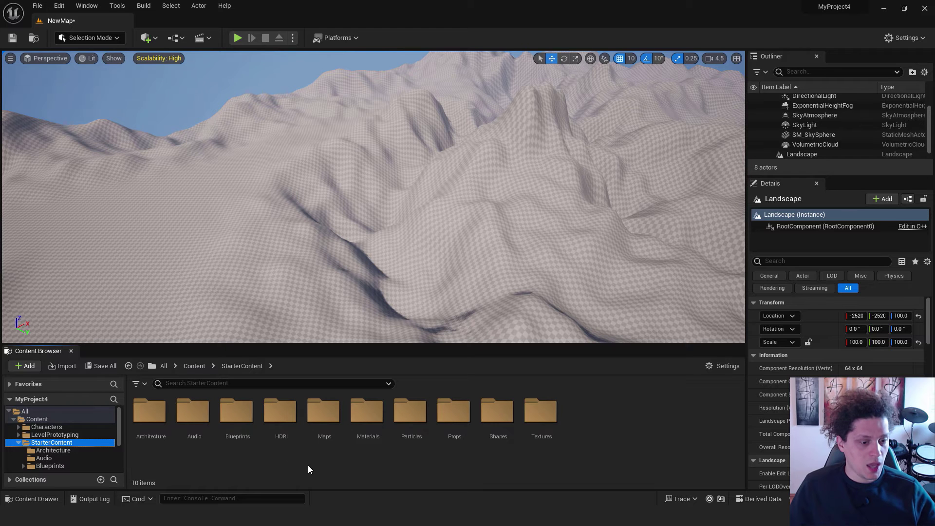
double_click(365, 449)
drag(667, 343, 664, 259)
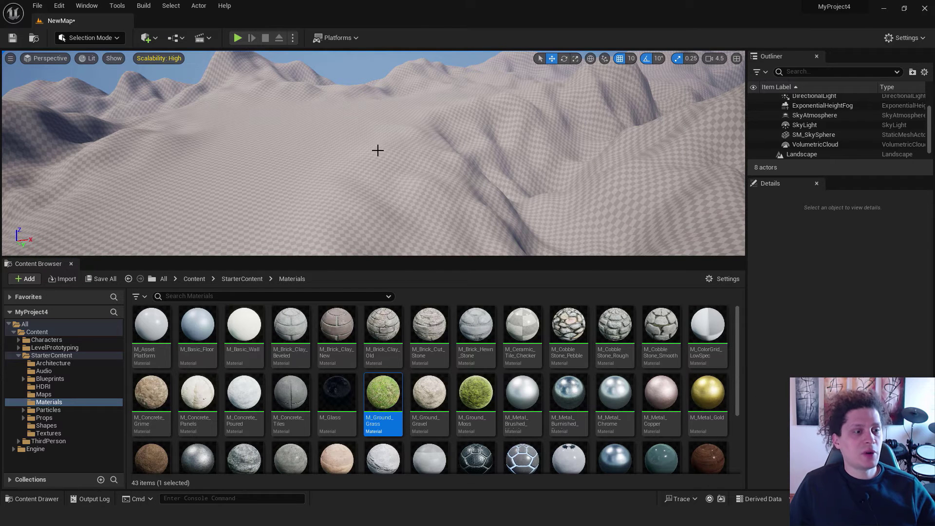
click(801, 154)
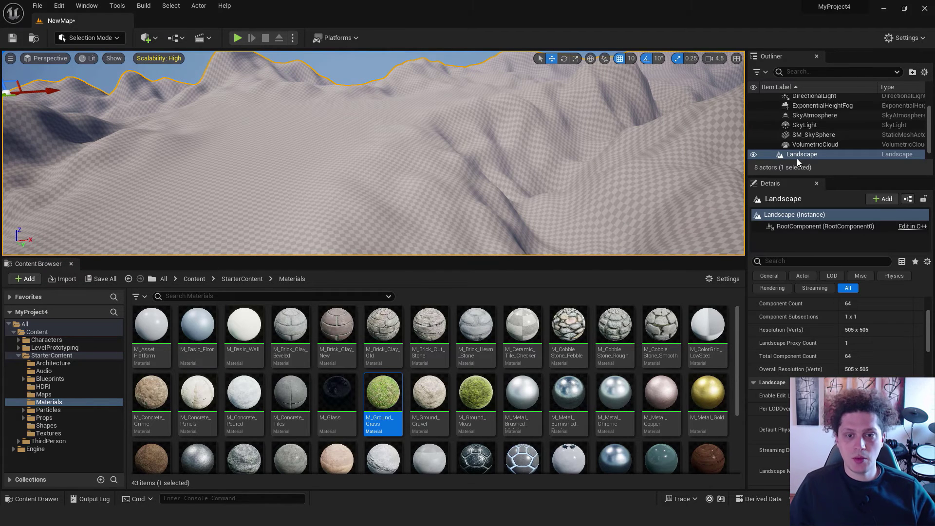
drag(387, 146, 352, 152)
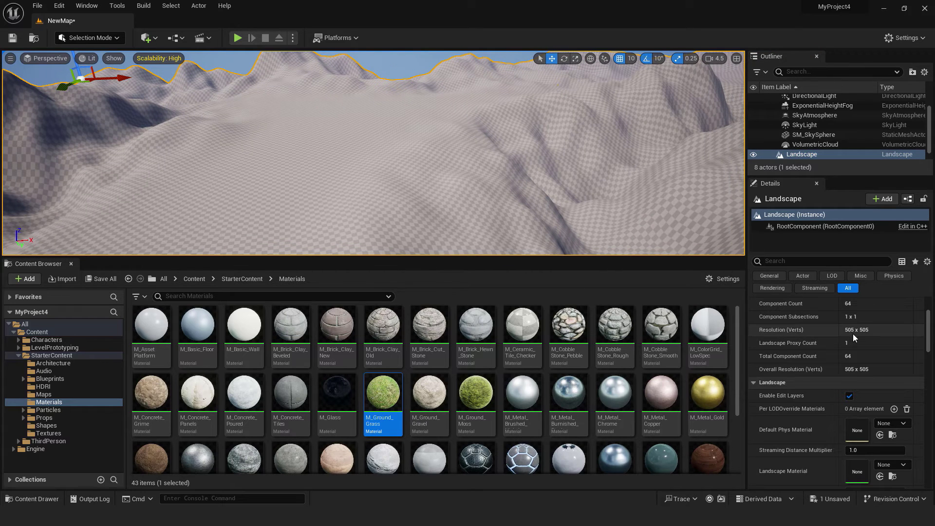
scroll(854, 335, down, 5)
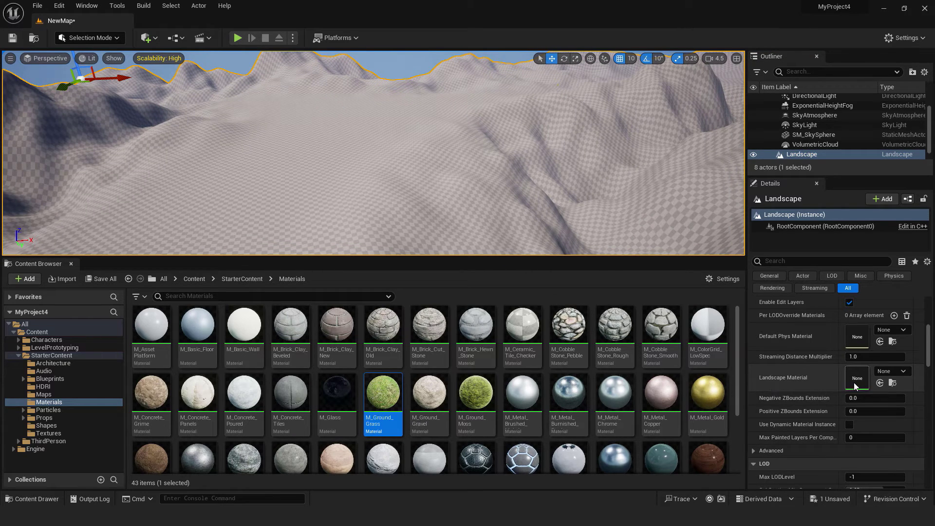
drag(384, 393, 860, 375)
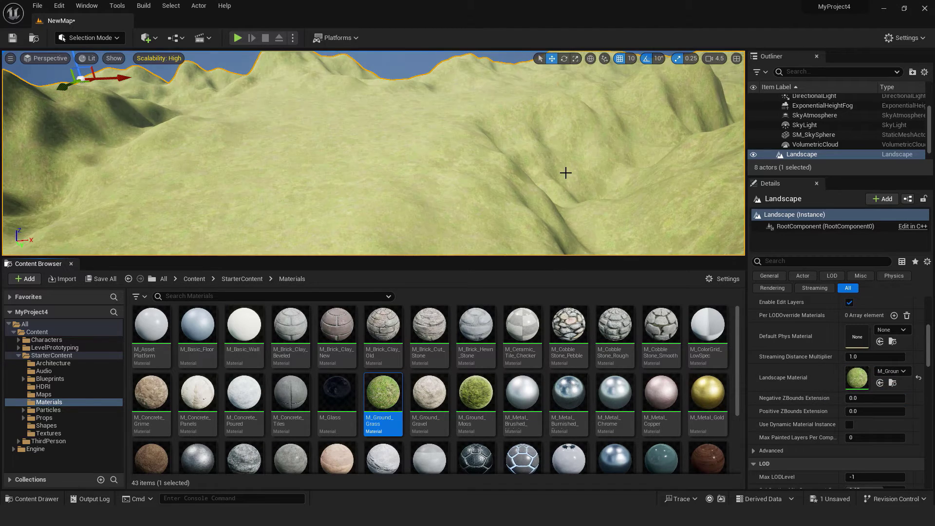
Play the level full screen from a spot on the grass terrain, walk the character around, and stop the play session
right_drag(565, 173, 612, 165)
right_drag(374, 153, 487, 155)
scroll(374, 153, down, 3)
right_drag(428, 166, 357, 153)
right_click(438, 149)
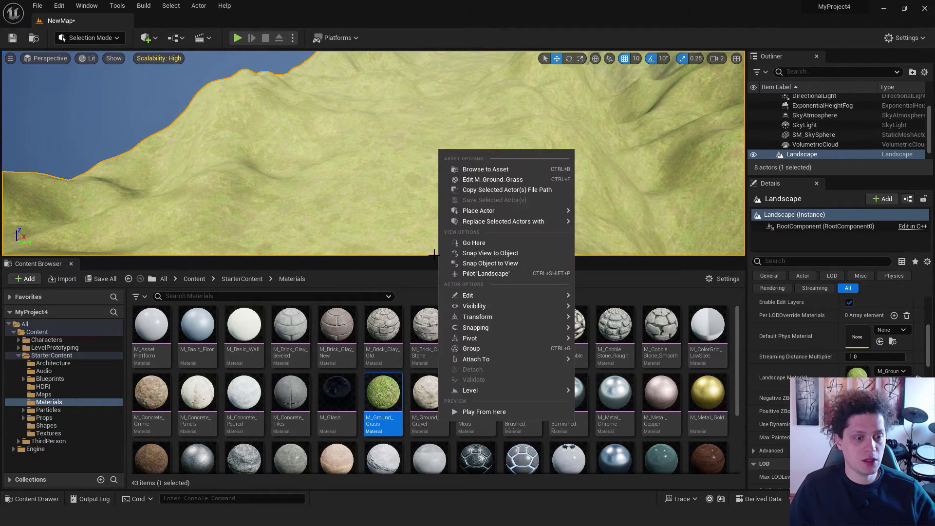
click(469, 411)
key(F11)
click(445, 147)
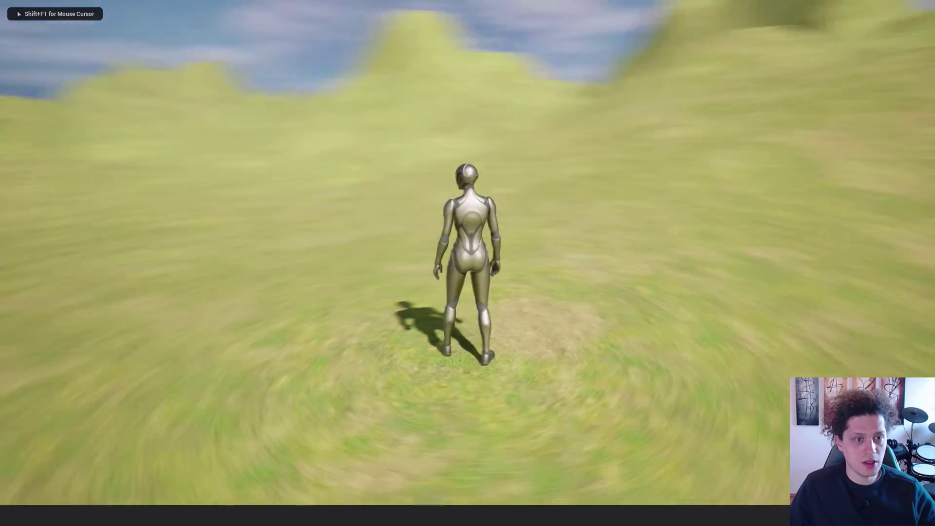
key(w)
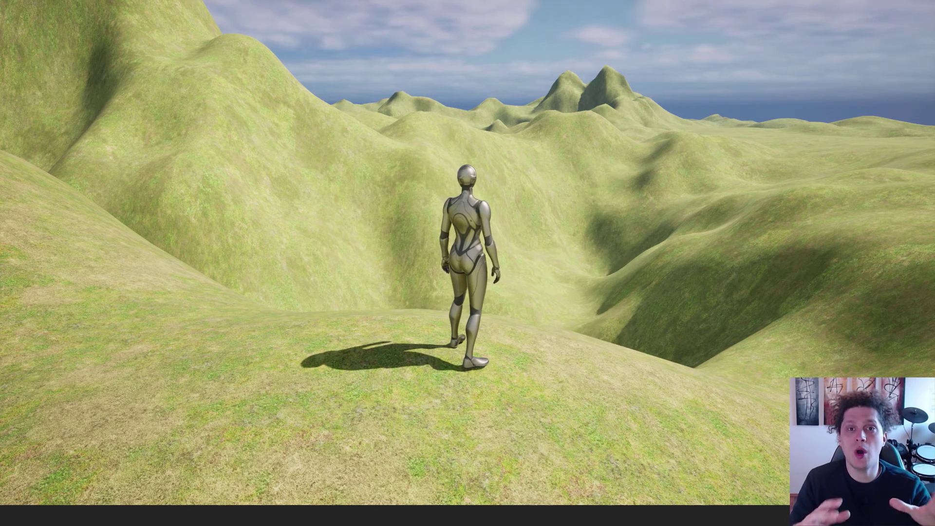
key(F11)
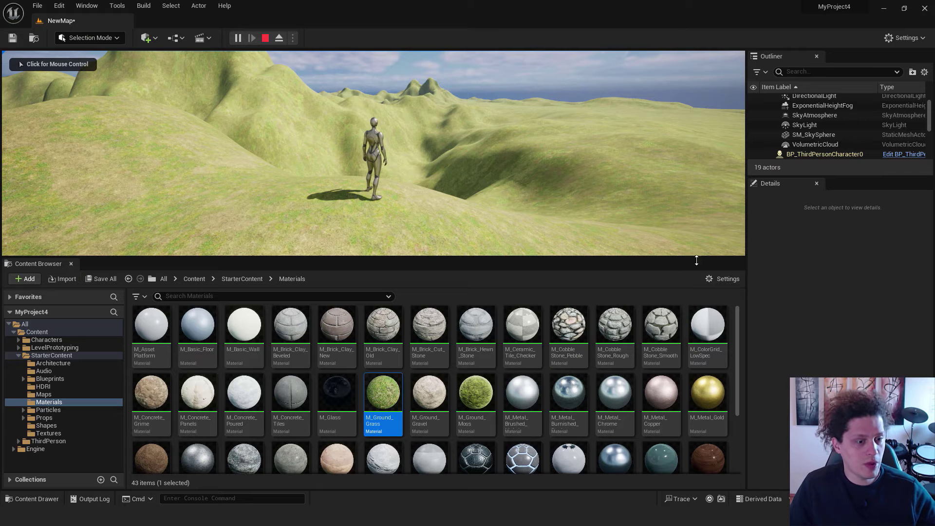
scroll(827, 124, down, 2)
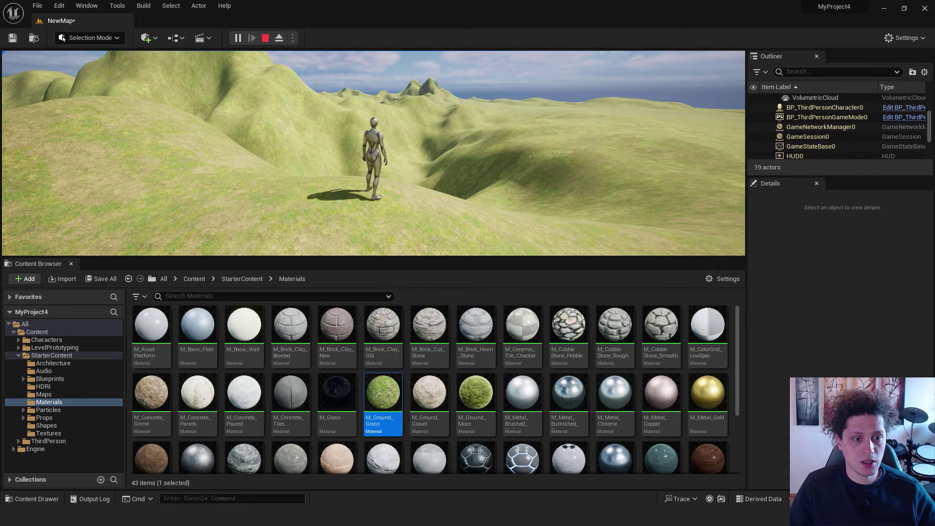
key(Escape)
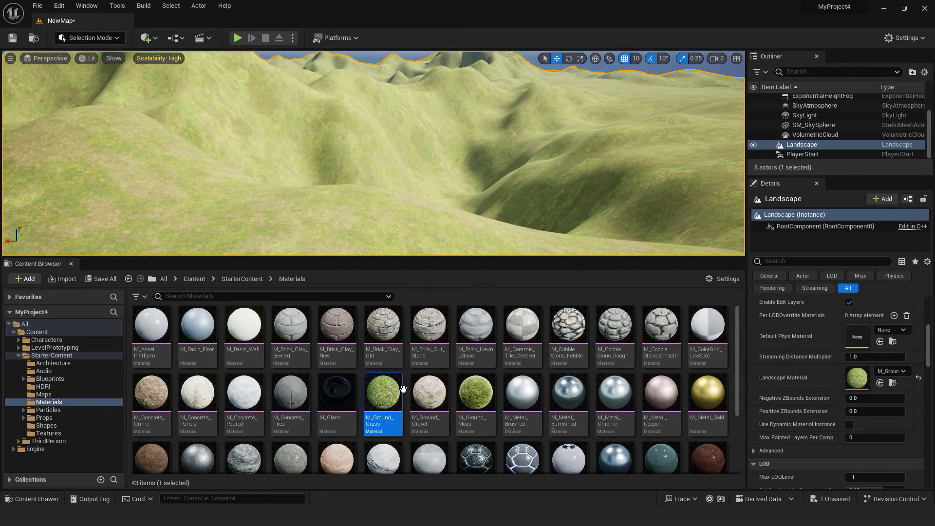
Replace the Landscape's material with M_Ground_Moss and walk the character over the terrain in a full-screen play session
drag(475, 393, 857, 378)
right_drag(502, 184, 425, 179)
right_click(419, 166)
click(428, 426)
key(F11)
key(w)
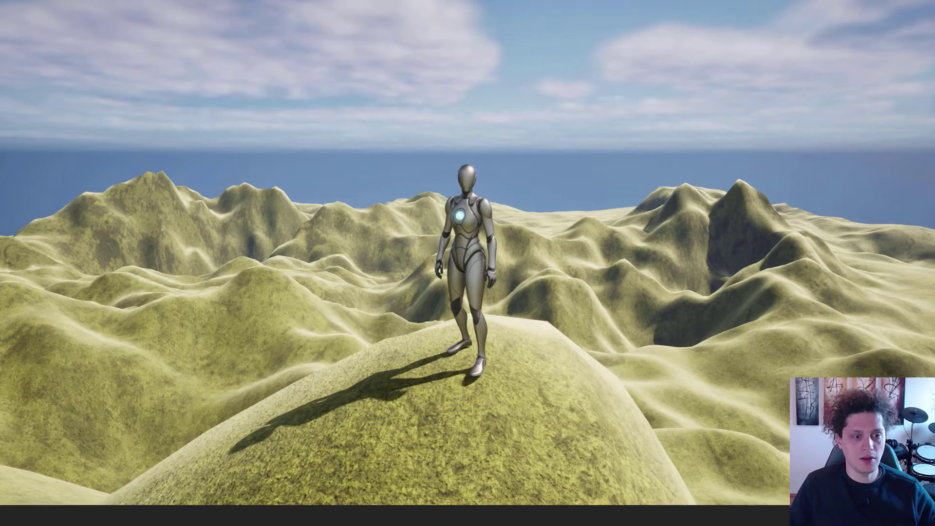
Stop the play session, switch to Chrome, and look over the free height maps on the Landscape Height Maps page
key(Escape)
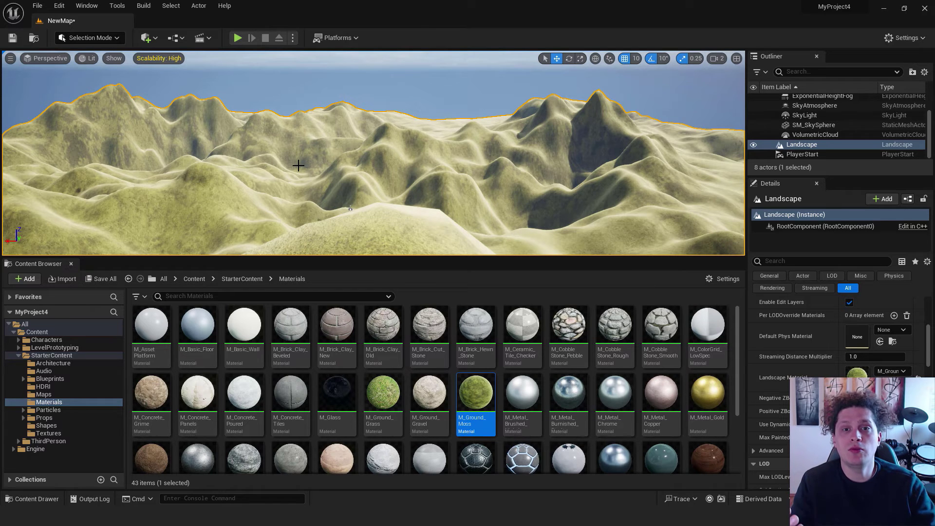
key(alt+Tab)
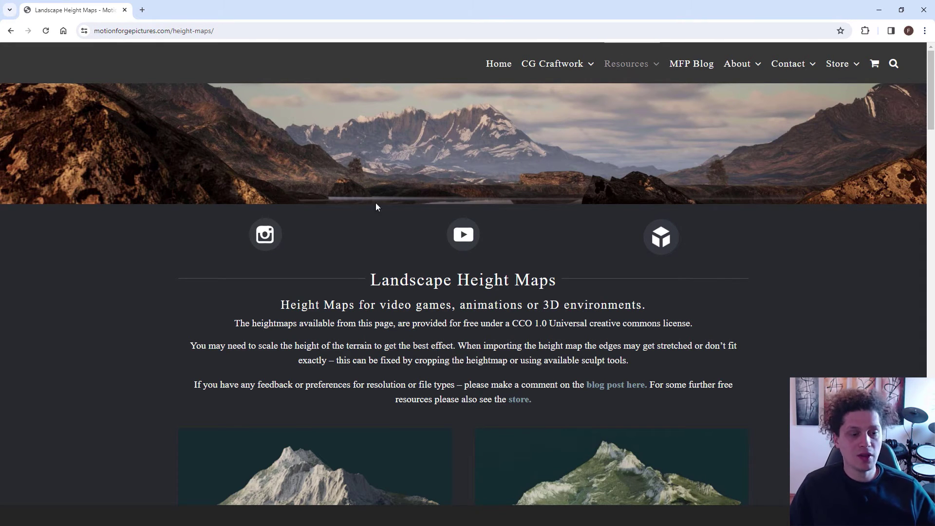
scroll(472, 215, down, 5)
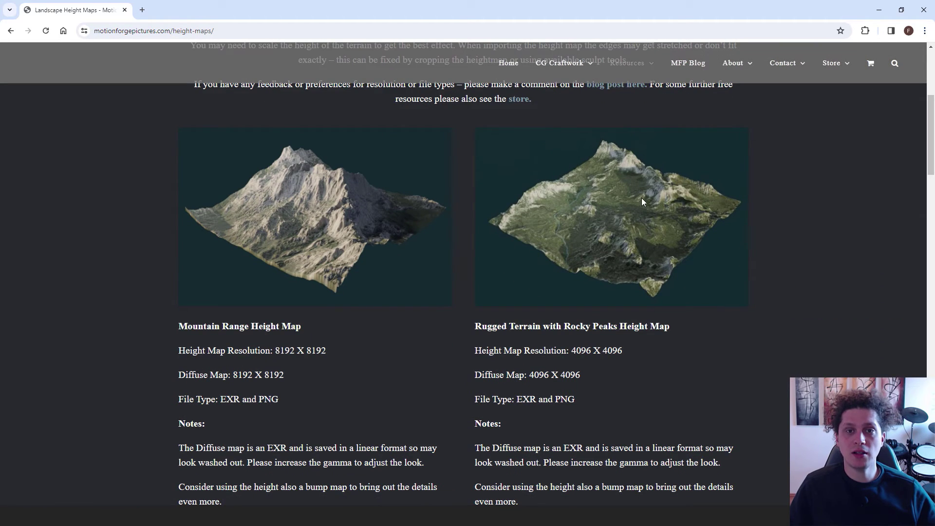
scroll(547, 216, down, 5)
scroll(548, 219, down, 4)
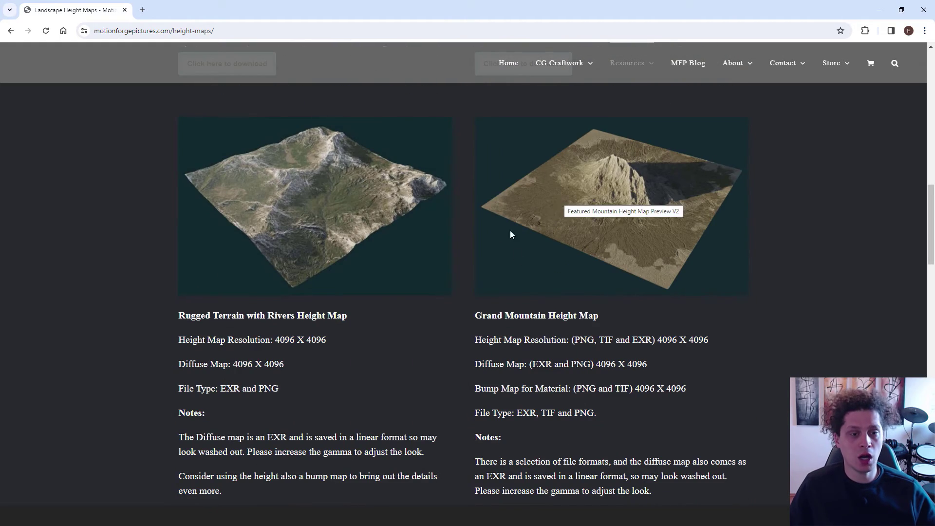
scroll(565, 297, up, 10)
scroll(564, 296, up, 1)
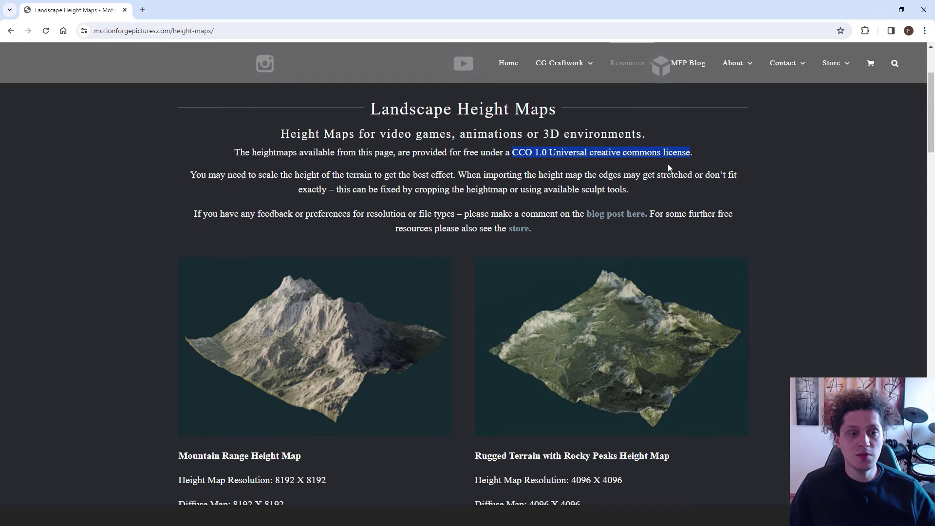
Search the web for "CCO 1.0 Universal" in a separate tab and read the CC0 1.0 Deed covering the height maps
click(544, 165)
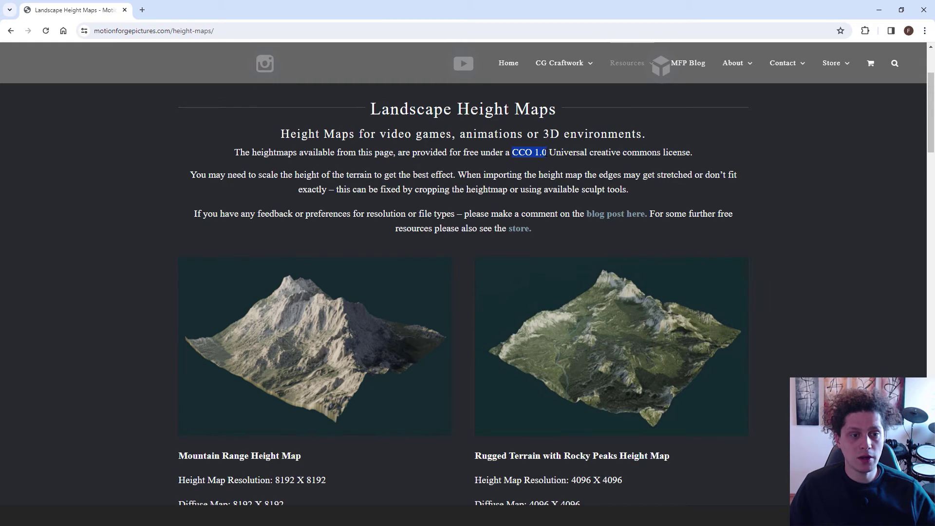
click(142, 11)
text(CCO 1.0 Universal)
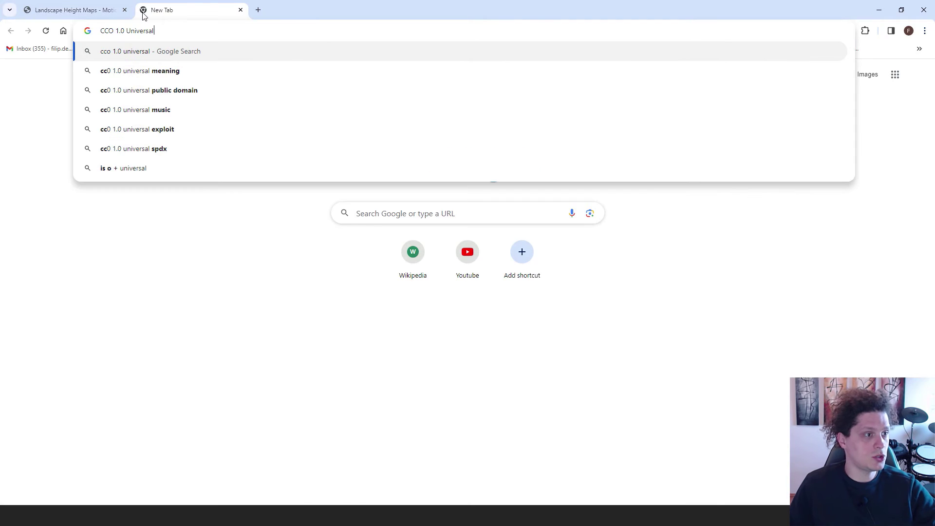
key(Return)
click(153, 200)
scroll(409, 273, down, 4)
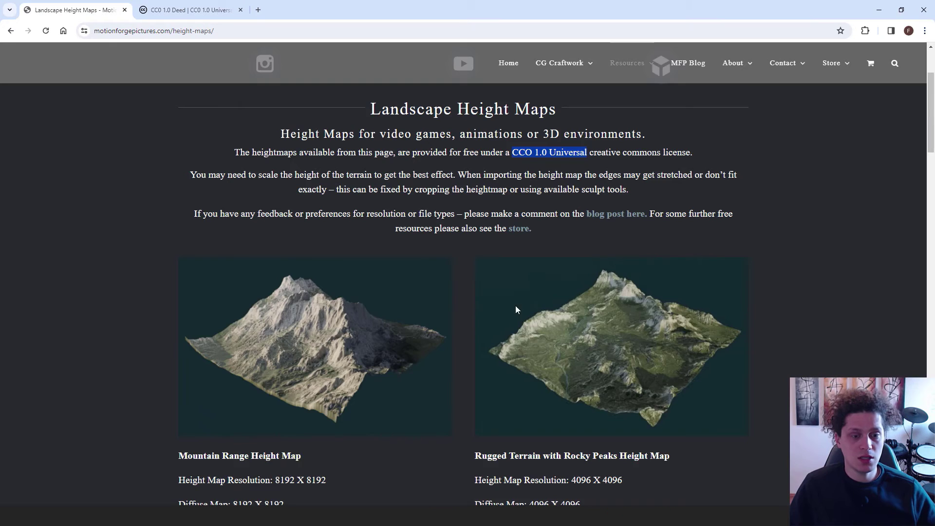
scroll(515, 305, down, 5)
scroll(469, 297, up, 8)
click(188, 10)
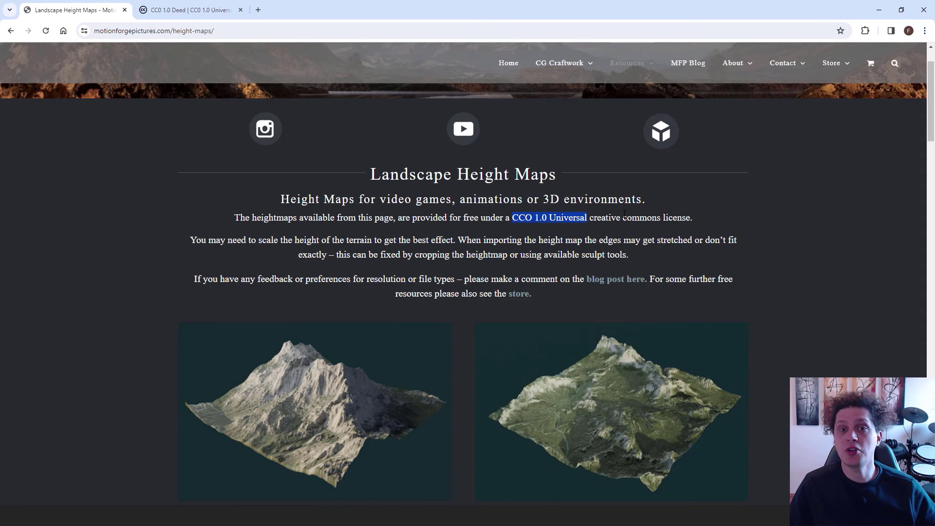
Compare the resolutions and file types of the height maps offered on the Landscape Height Maps page
scroll(560, 229, down, 5)
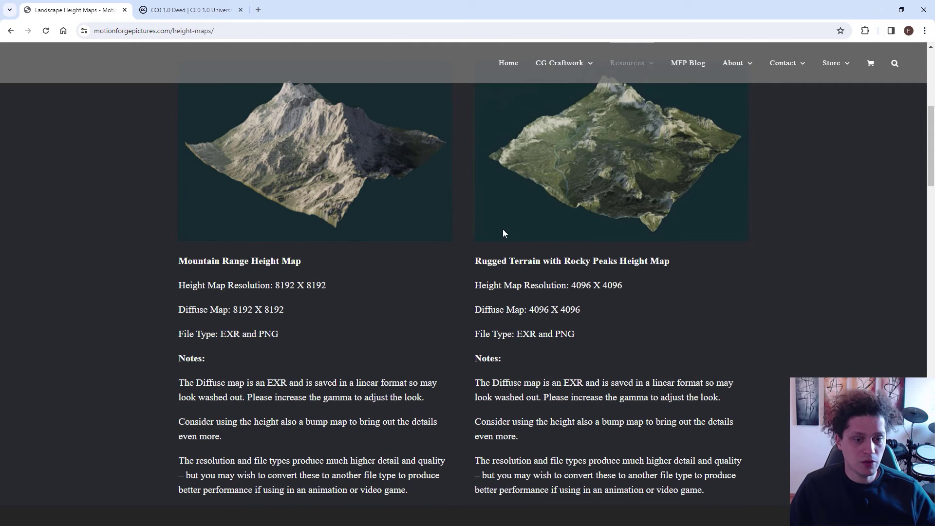
scroll(557, 236, down, 3)
scroll(536, 229, down, 3)
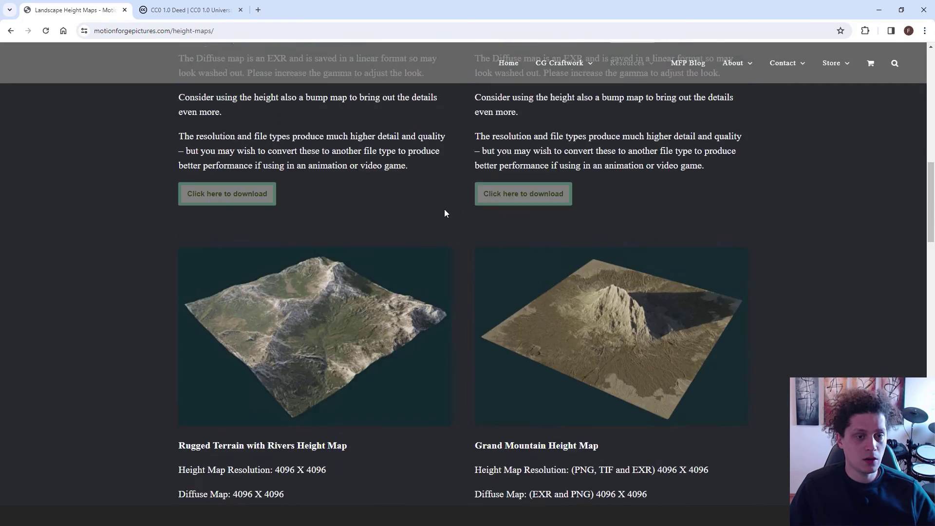
scroll(341, 272, up, 6)
drag(235, 286, 337, 288)
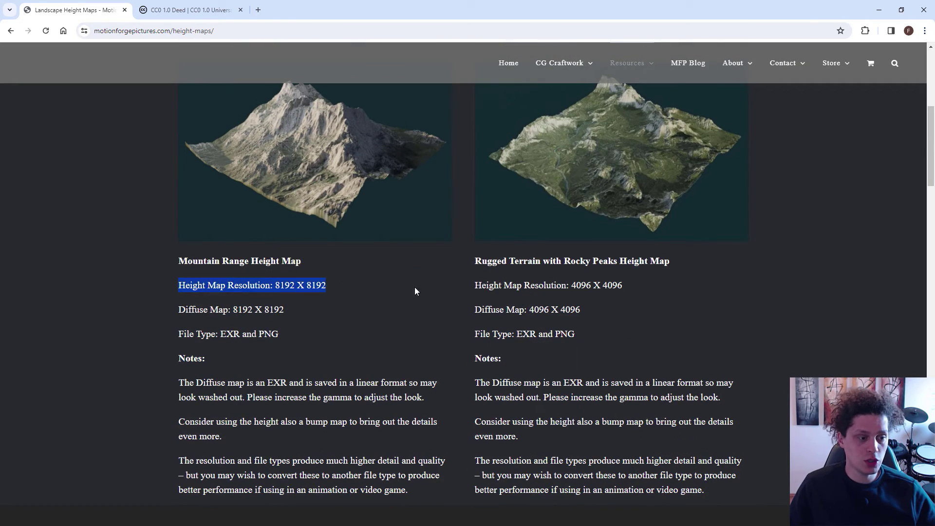
scroll(431, 279, down, 6)
scroll(467, 203, down, 5)
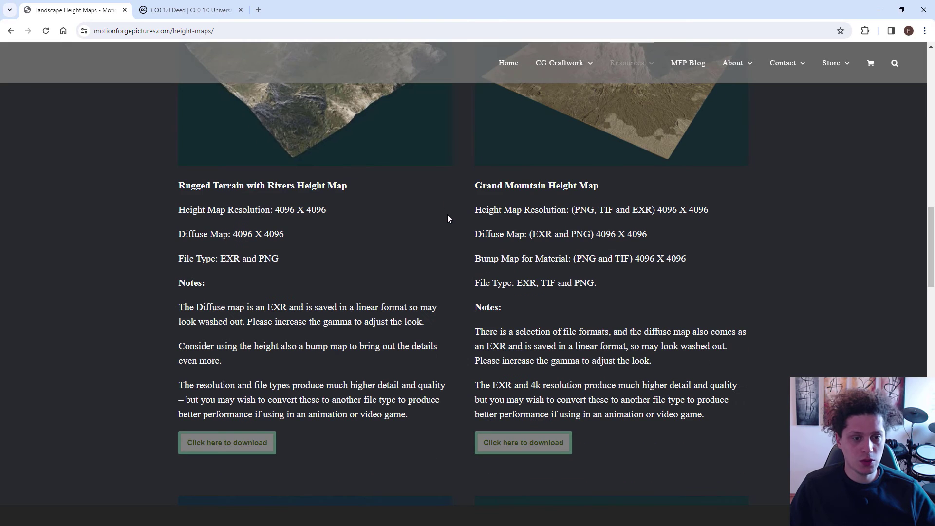
scroll(396, 222, down, 5)
scroll(396, 223, down, 5)
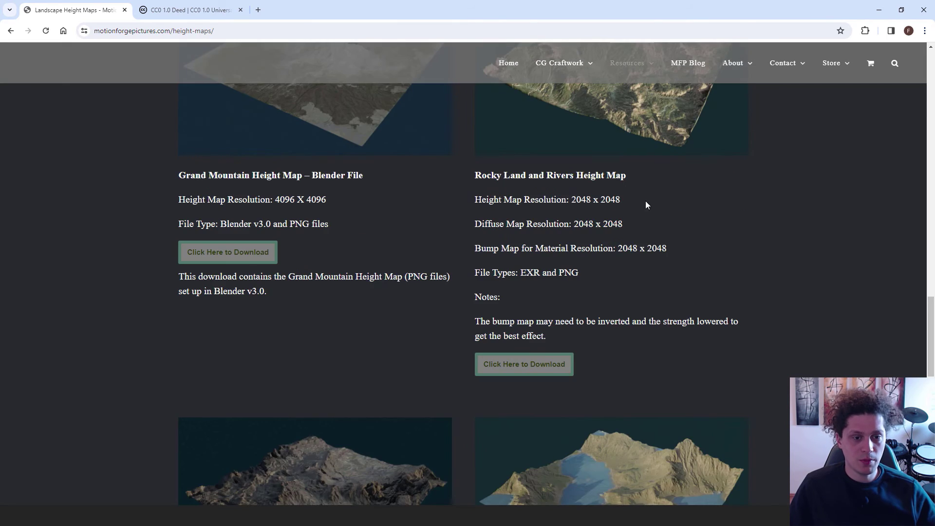
Download the Rocky Land and Rivers height map and save Rocky Land and Rivers.zip to the Desktop
drag(640, 201, 478, 199)
click(517, 369)
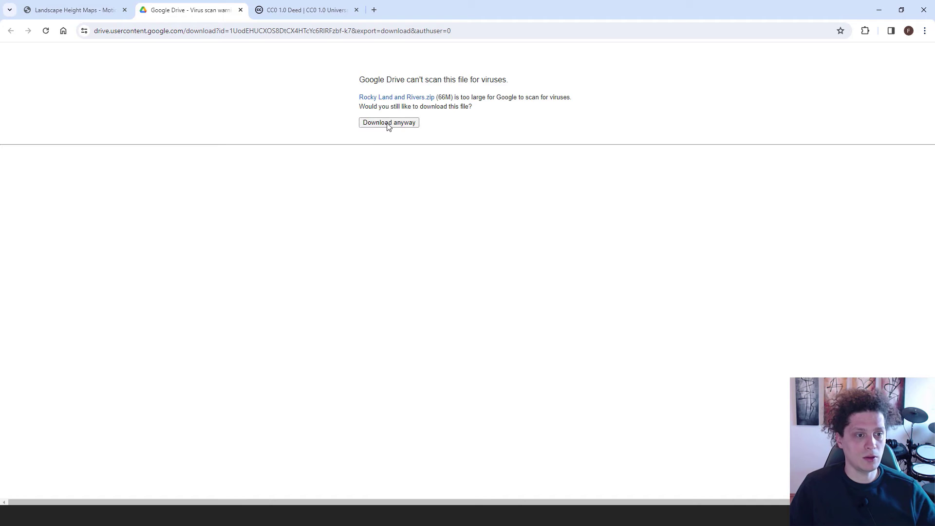
click(389, 123)
click(40, 100)
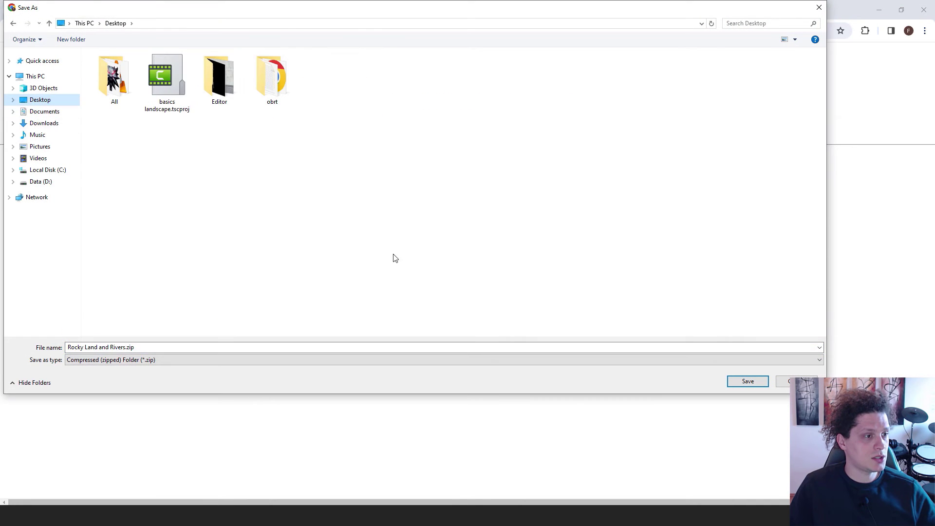
click(747, 382)
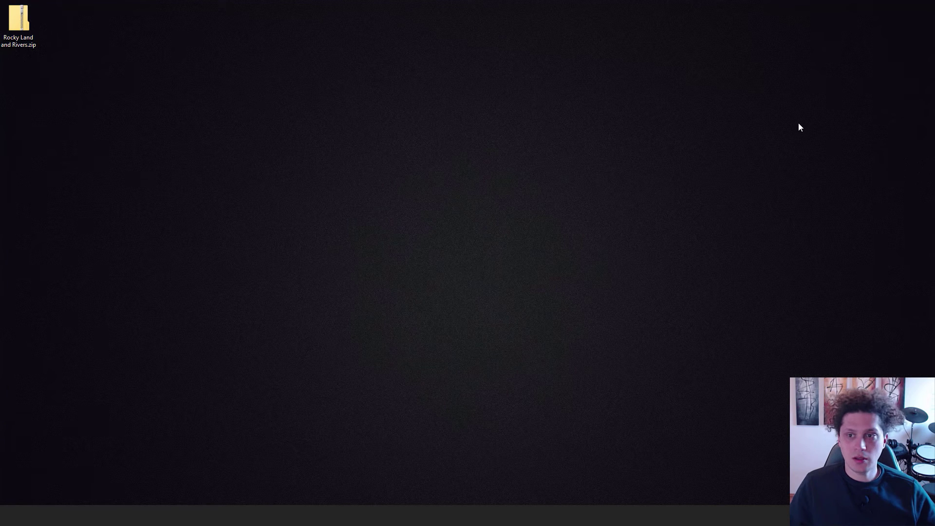
Open Rocky Land and Rivers.zip, copy Height Map PNG.png from its Rocky Land and Rivers folder to the Desktop, and close the archive
double_click(18, 20)
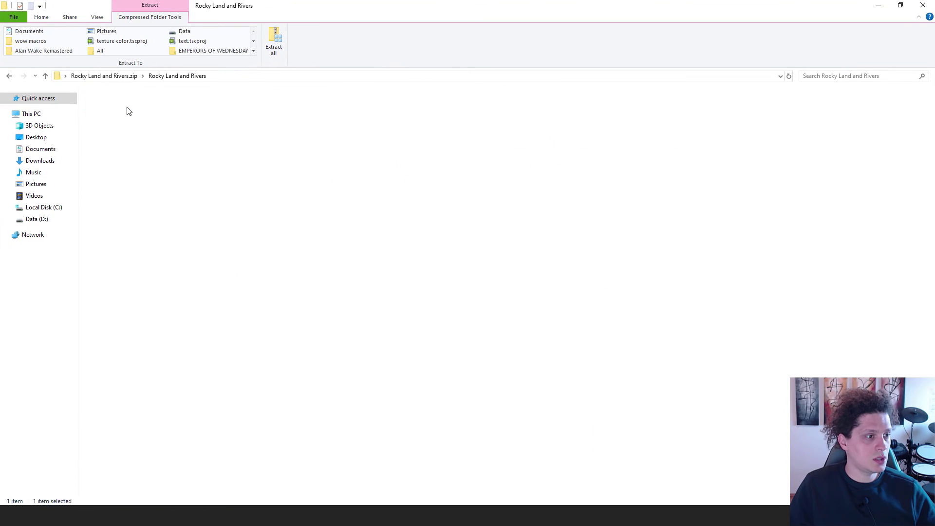
double_click(125, 105)
click(897, 5)
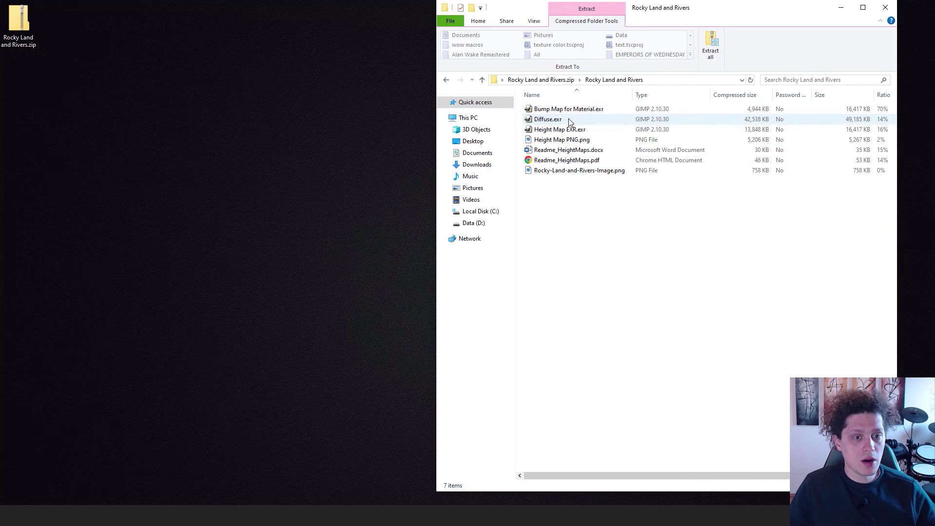
click(594, 141)
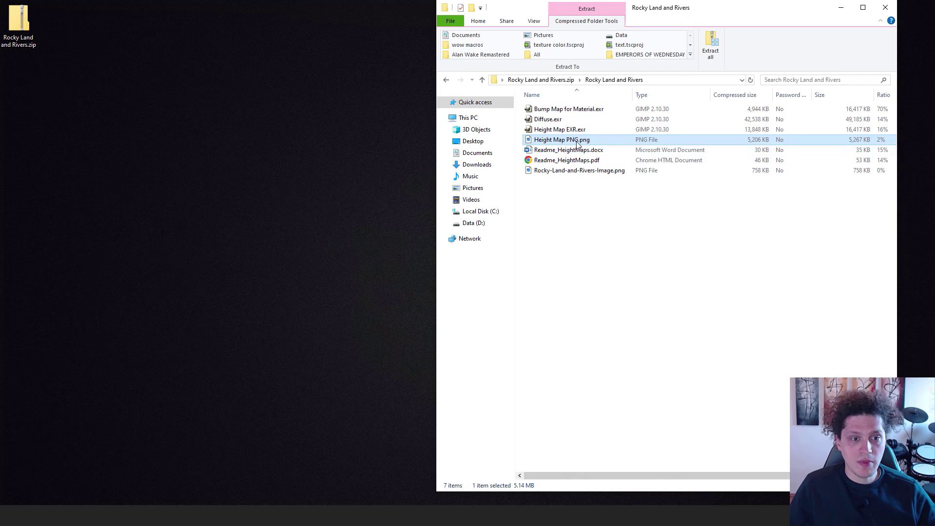
drag(591, 143, 181, 89)
click(885, 7)
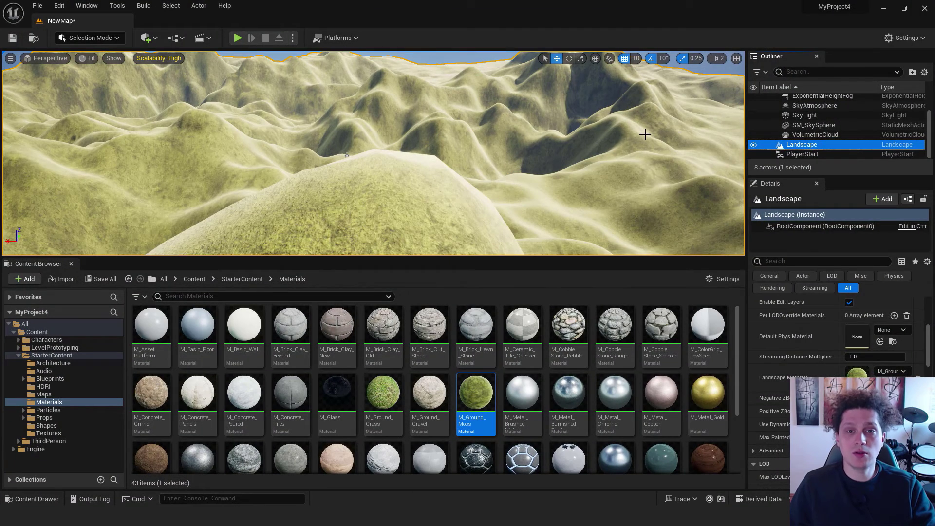
Delete the moss-covered Landscape from the level in Unreal Engine and switch to Landscape Mode
key(Delete)
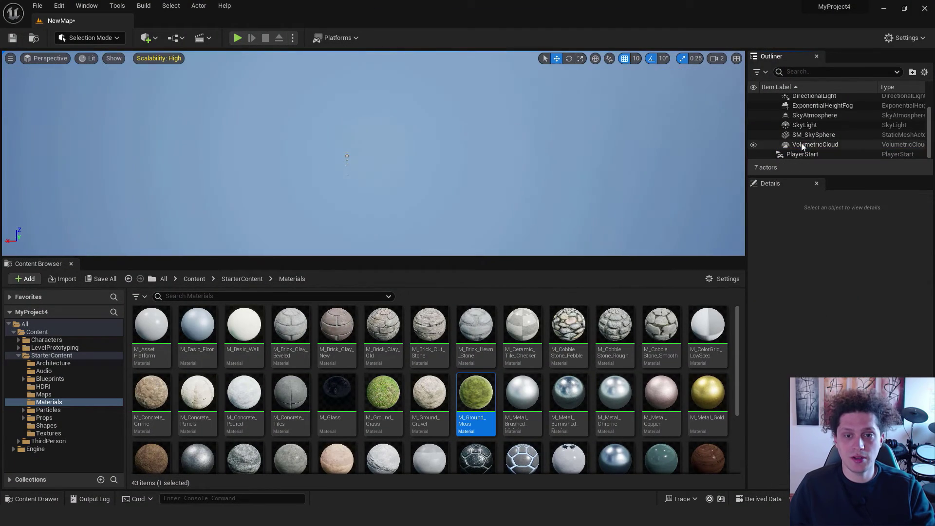
click(113, 38)
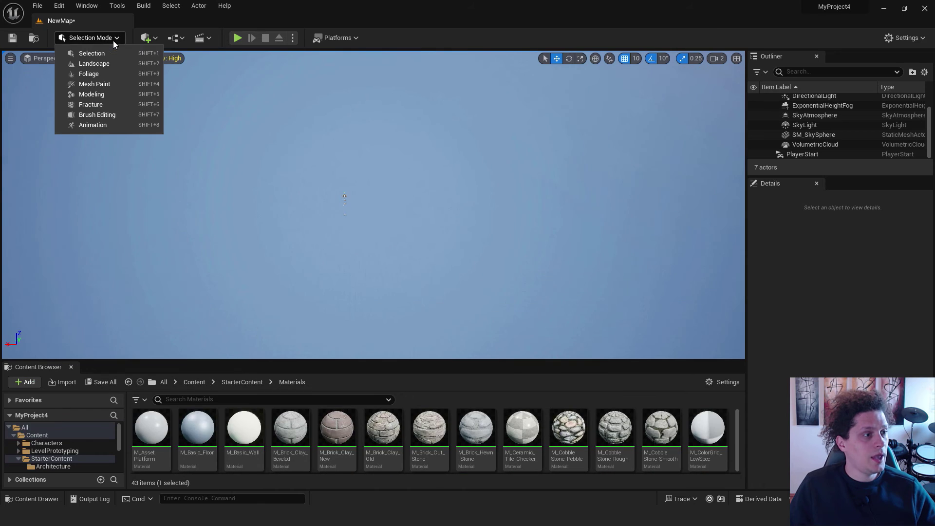
click(98, 64)
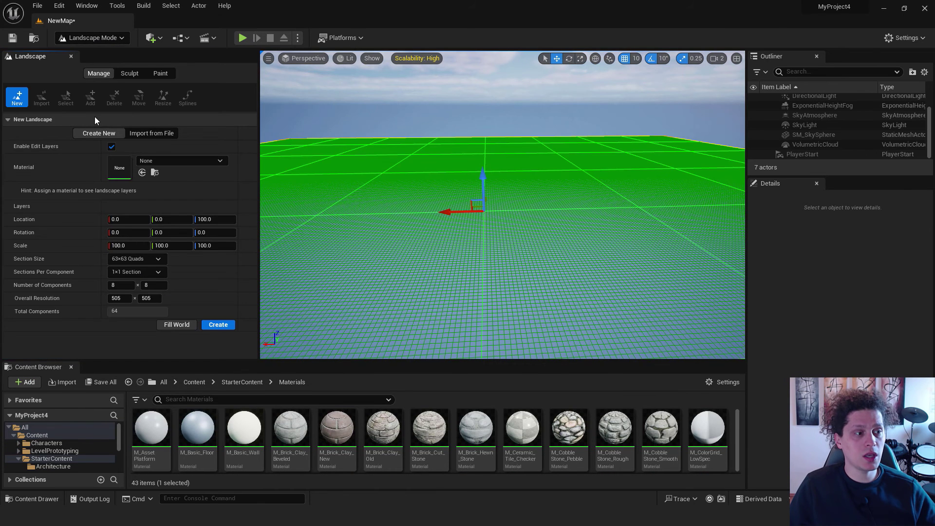
Import a new landscape from the heightmap file Height Map PNG.png on the Desktop
click(162, 135)
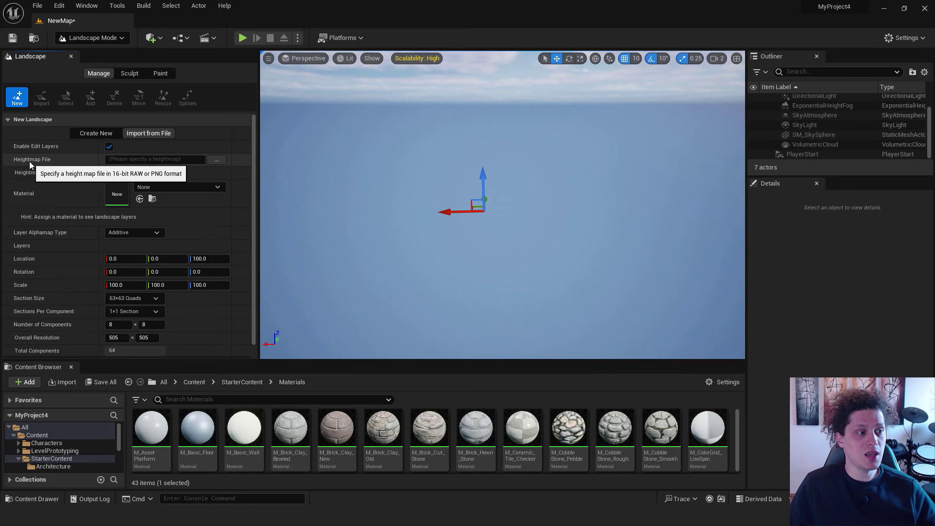
click(217, 161)
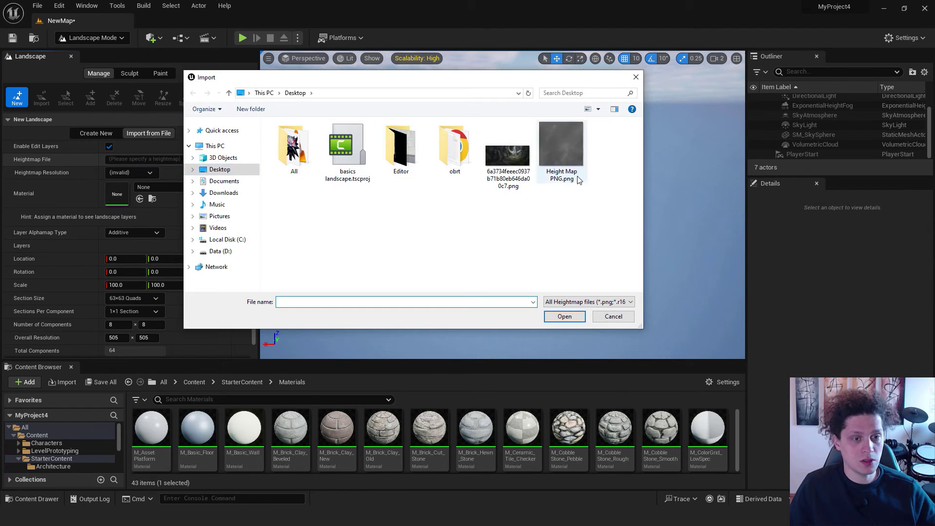
click(559, 152)
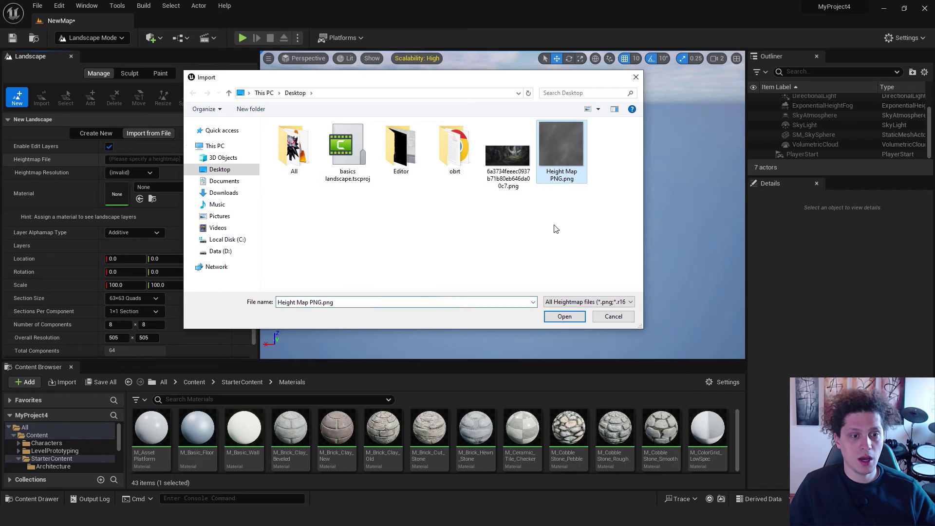
click(565, 320)
right_drag(530, 158, 623, 224)
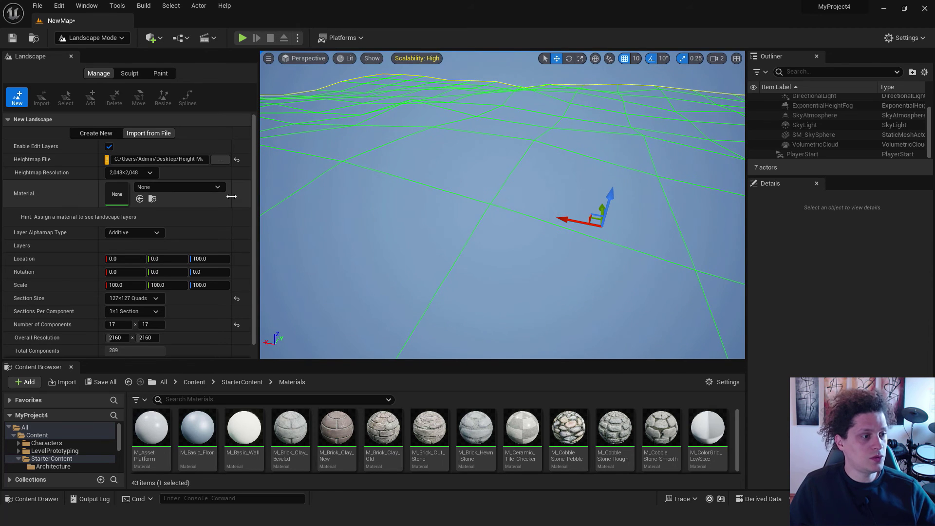
scroll(195, 199, down, 1)
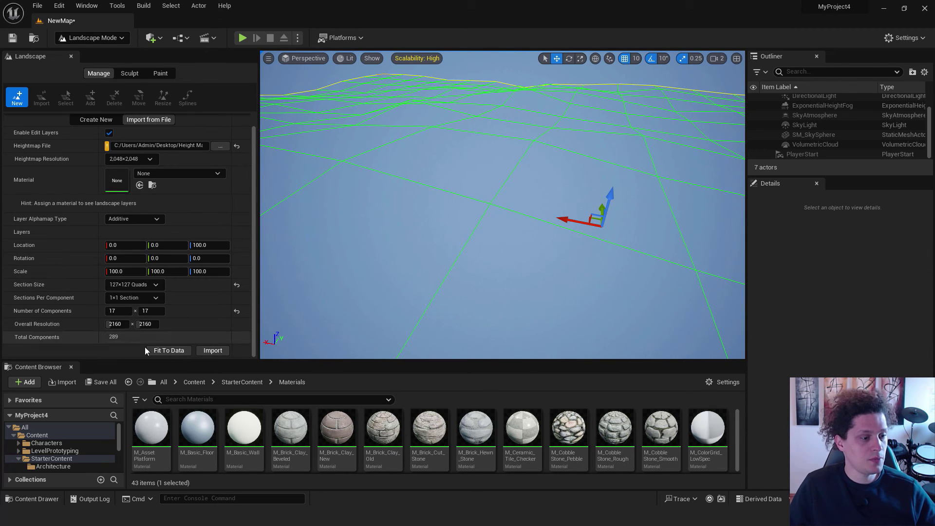
click(217, 353)
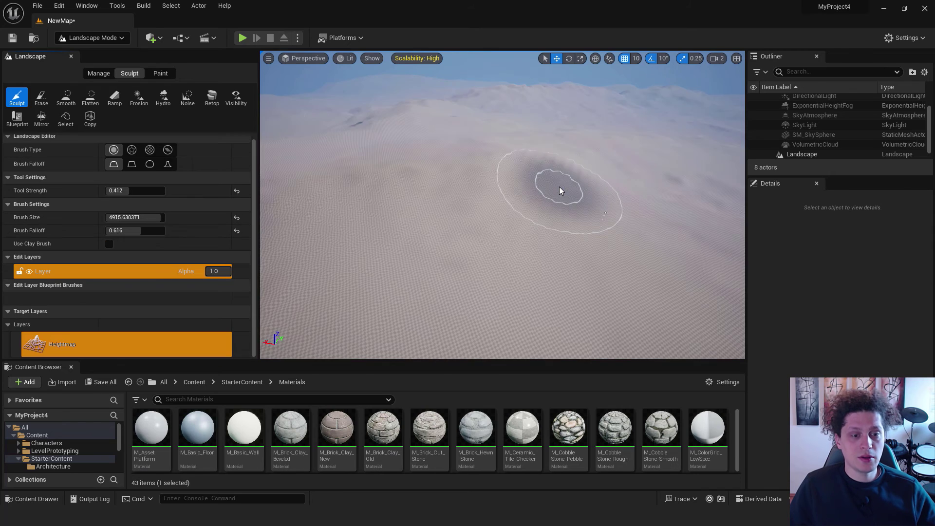
Switch to Selection Mode, play the level from a spot on the imported terrain, walk the character around, and stop the play session
right_drag(659, 227, 625, 159)
scroll(659, 183, up, 1)
key(w)
right_drag(550, 188, 550, 189)
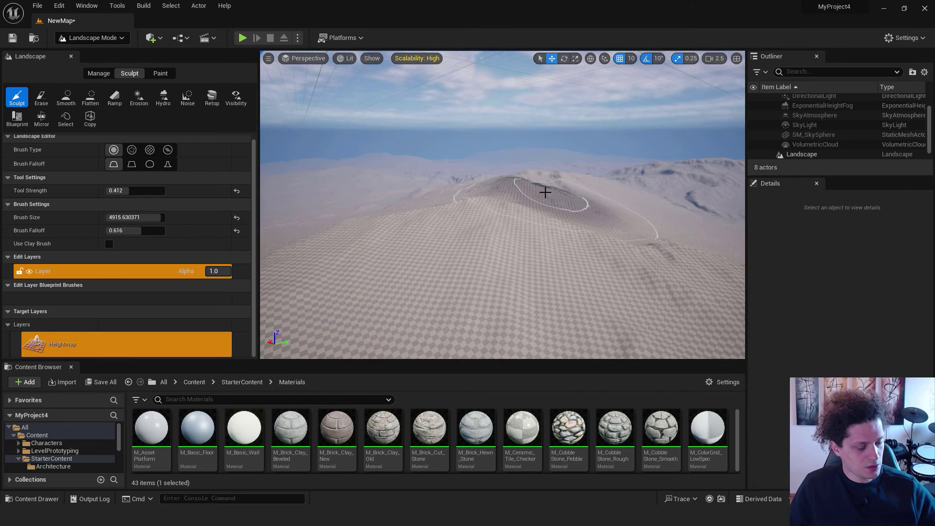
key(shift+1)
right_click(385, 188)
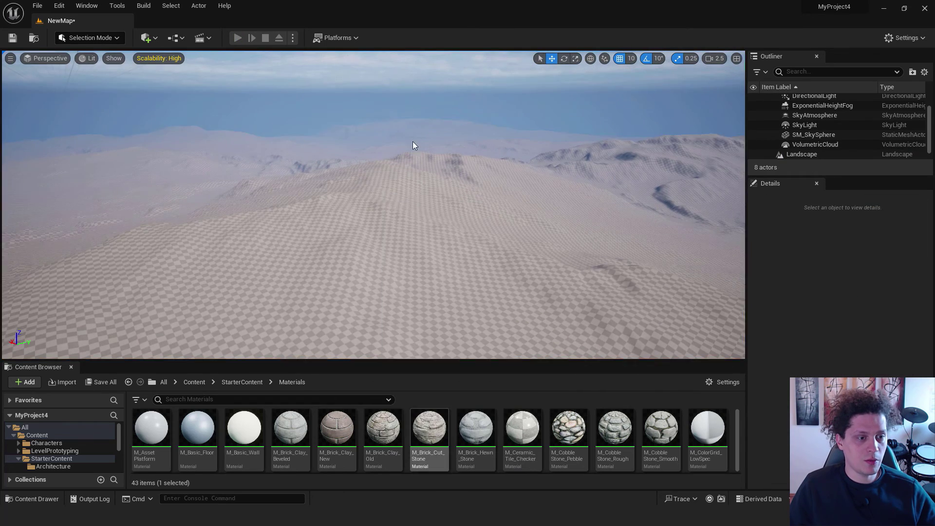
click(423, 430)
click(414, 141)
key(w)
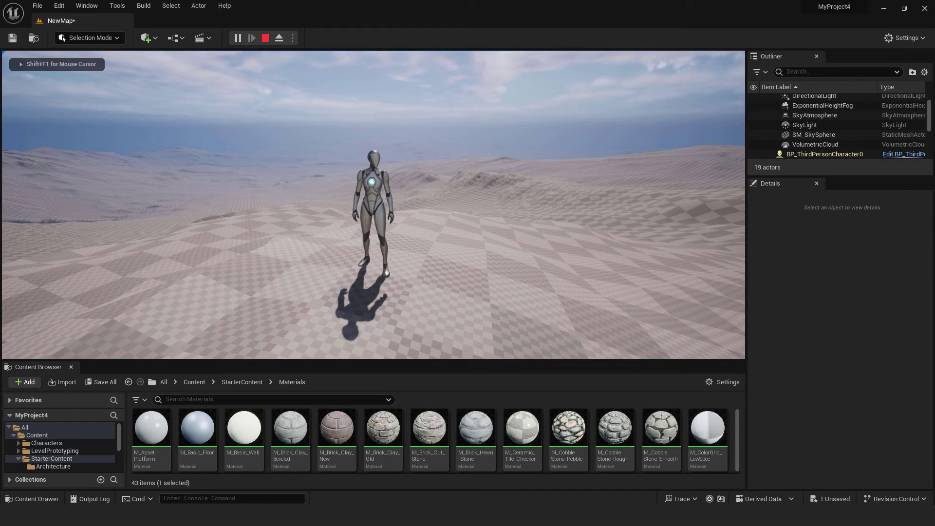
key(Escape)
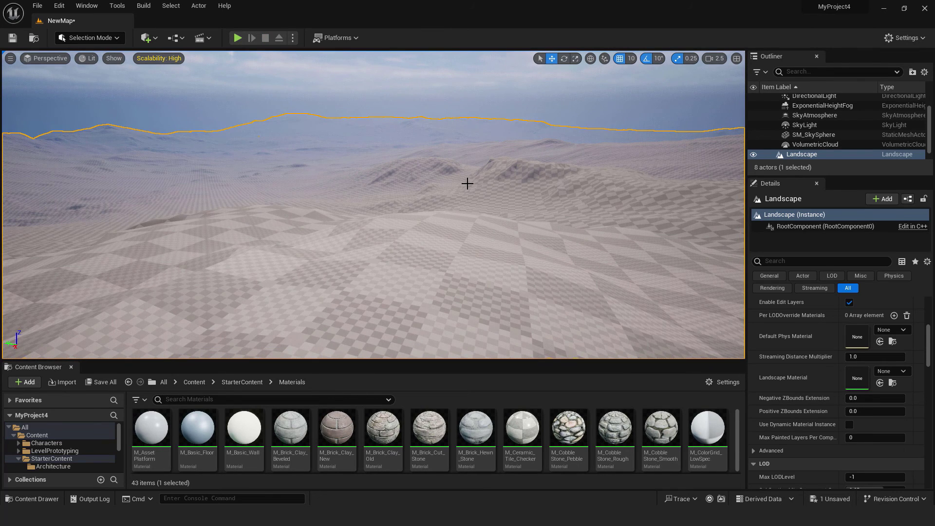
Return to Landscape Mode, select the Landscape, and assign M_Rock_Basalt as its landscape material
key(shift+2)
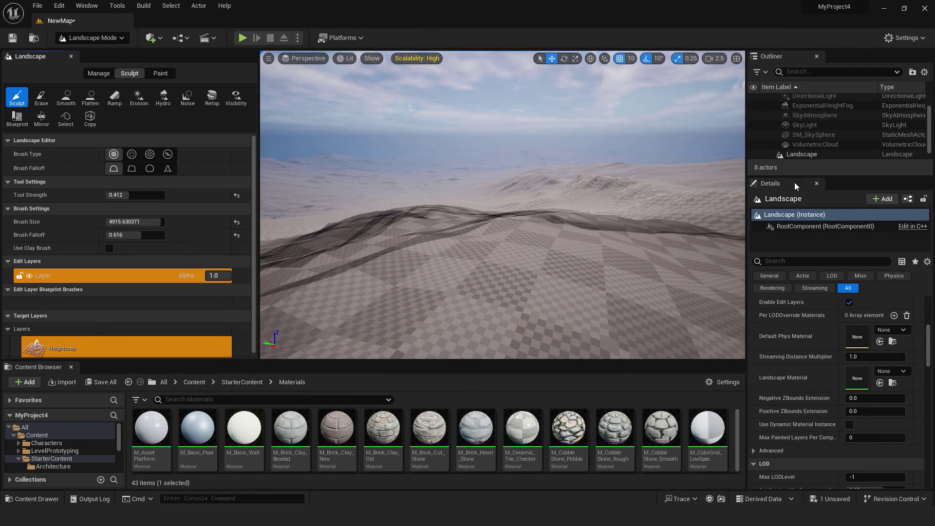
click(802, 154)
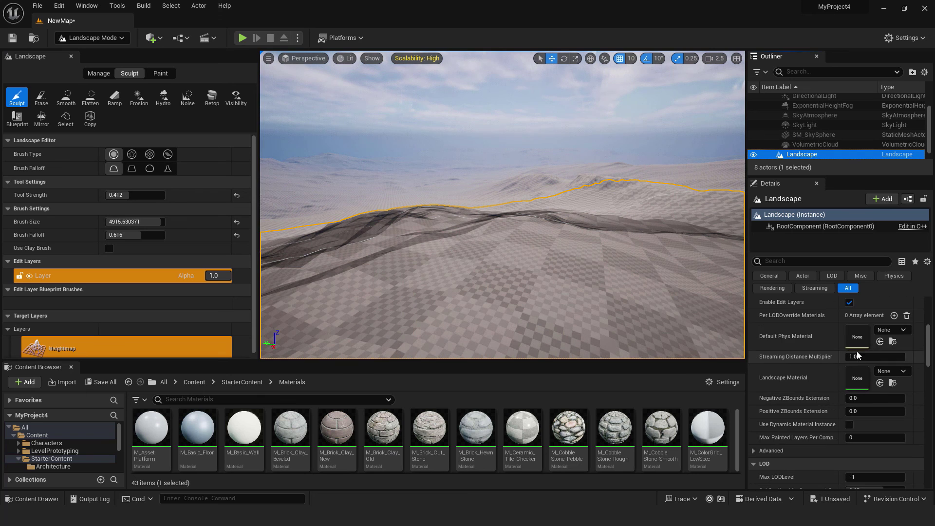
scroll(505, 450, down, 2)
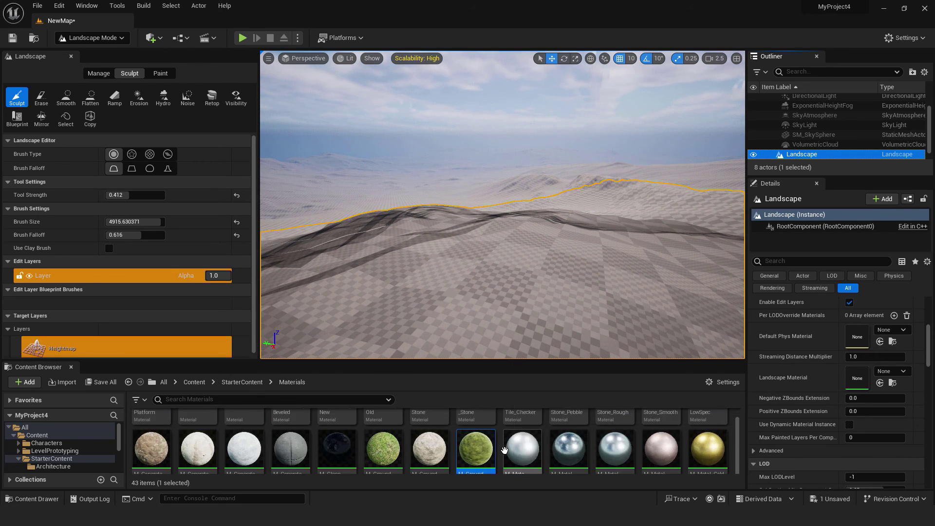
scroll(505, 450, down, 3)
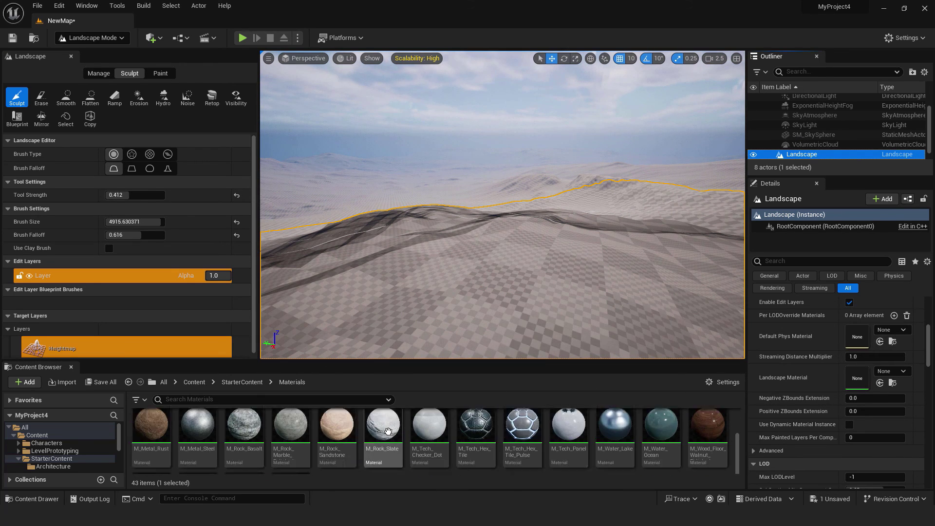
scroll(388, 432, up, 3)
drag(384, 433, 827, 375)
scroll(292, 433, down, 3)
drag(244, 429, 857, 378)
right_drag(502, 205, 428, 251)
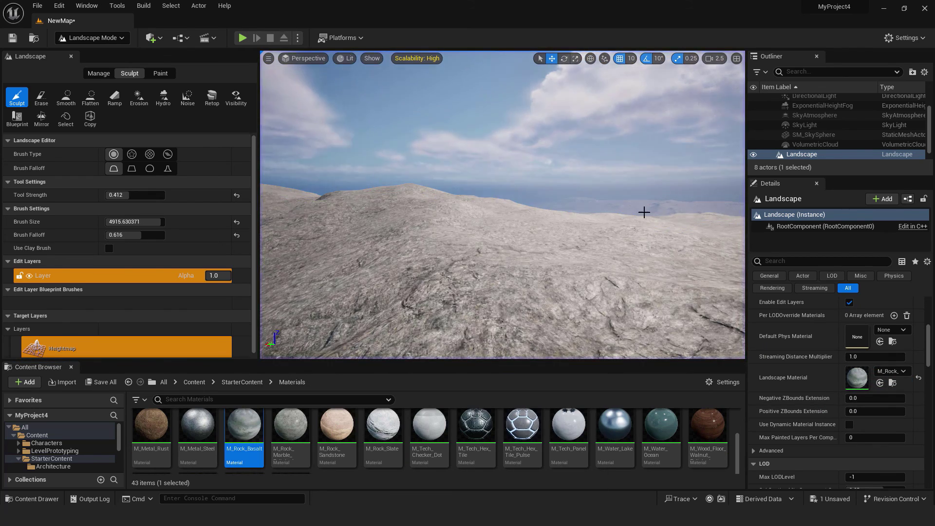
Replace the Landscape's material with the burnished metal material from the StarterContent Materials folder
scroll(468, 441, up, 2)
scroll(468, 442, down, 2)
drag(569, 448, 853, 371)
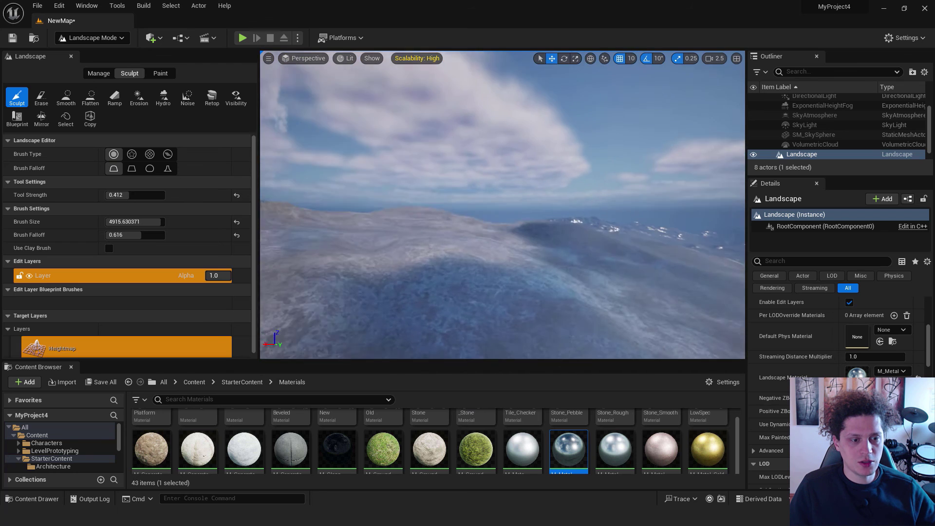